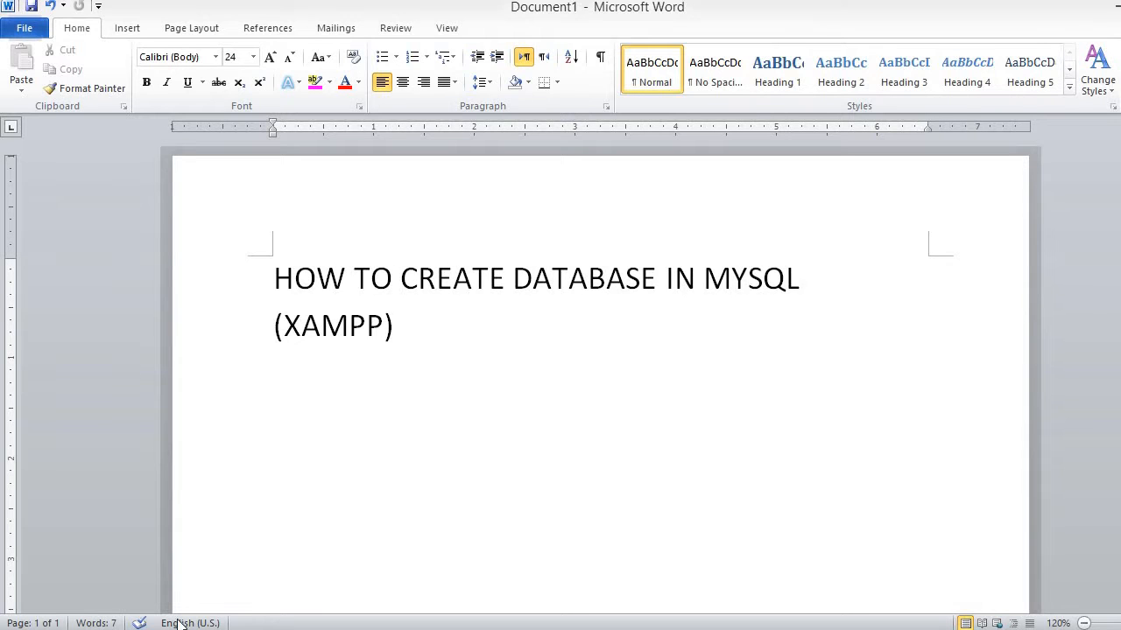
# - Bring Chrome to the front and load localhost to show the XAMPP welcome page
pyautogui.moveTo(179, 626)
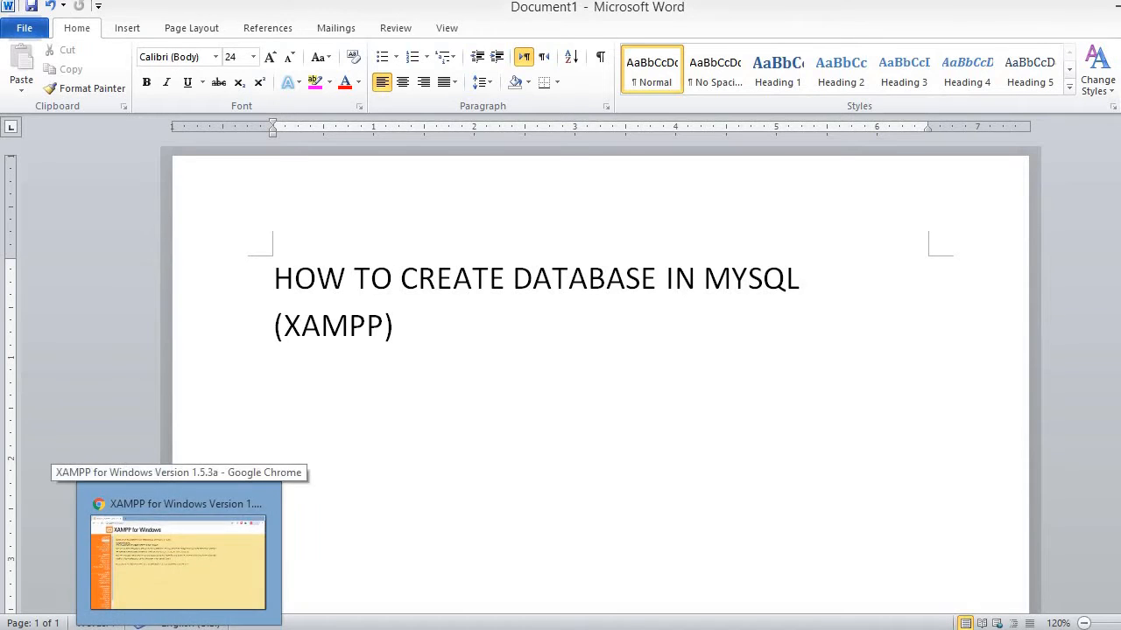
pyautogui.click(178, 552)
pyautogui.click(273, 42)
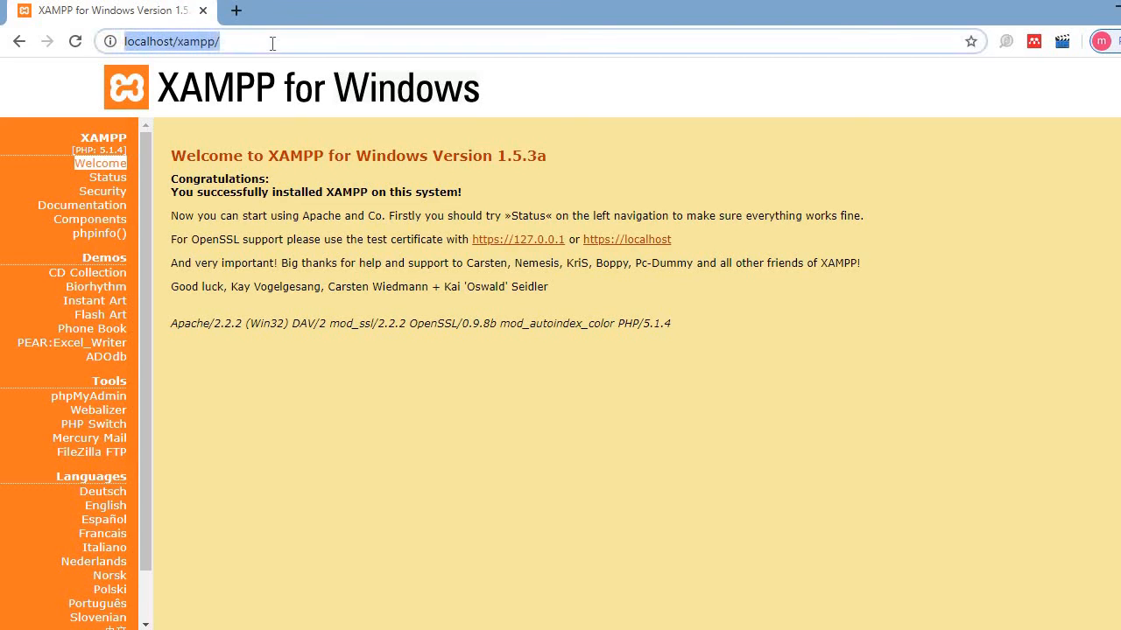
pyautogui.write('lo')
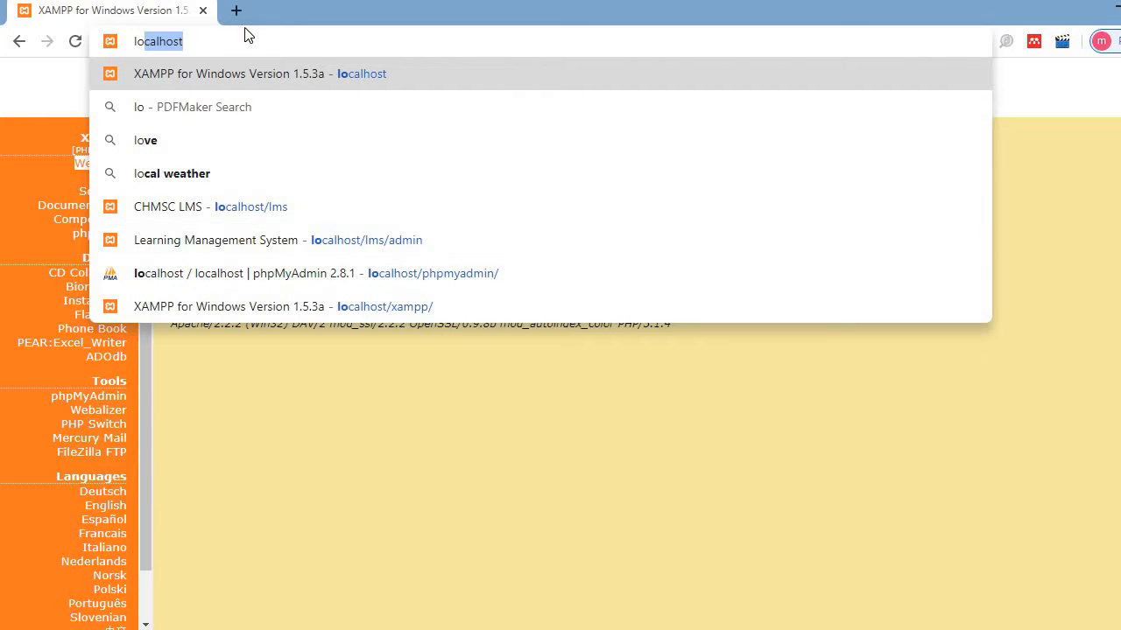
pyautogui.press('Return')
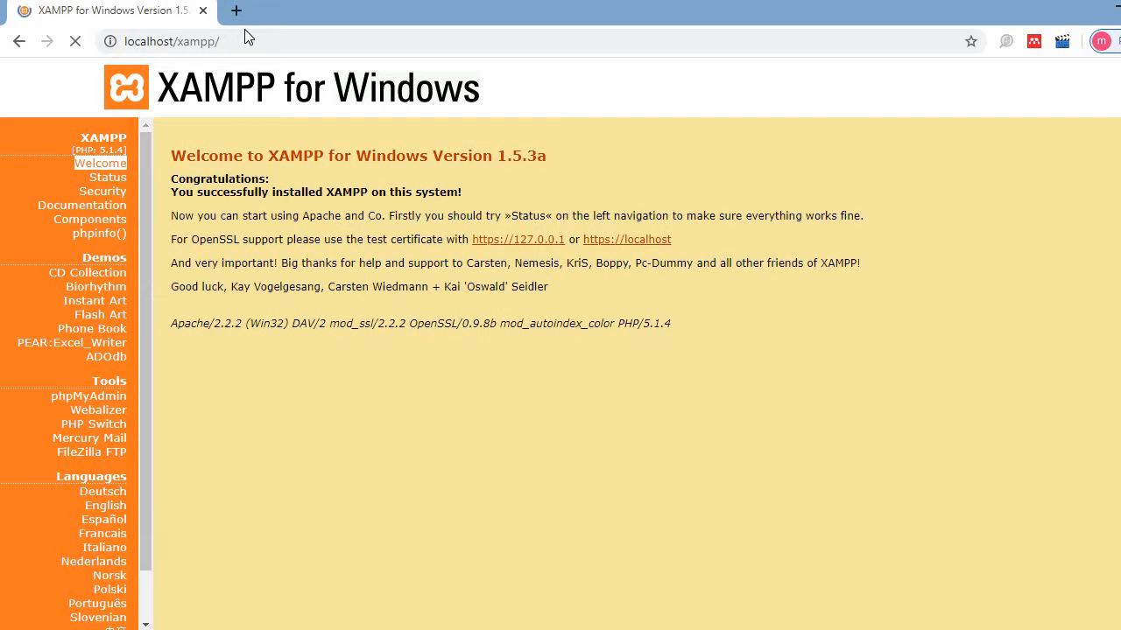
pyautogui.click(251, 41)
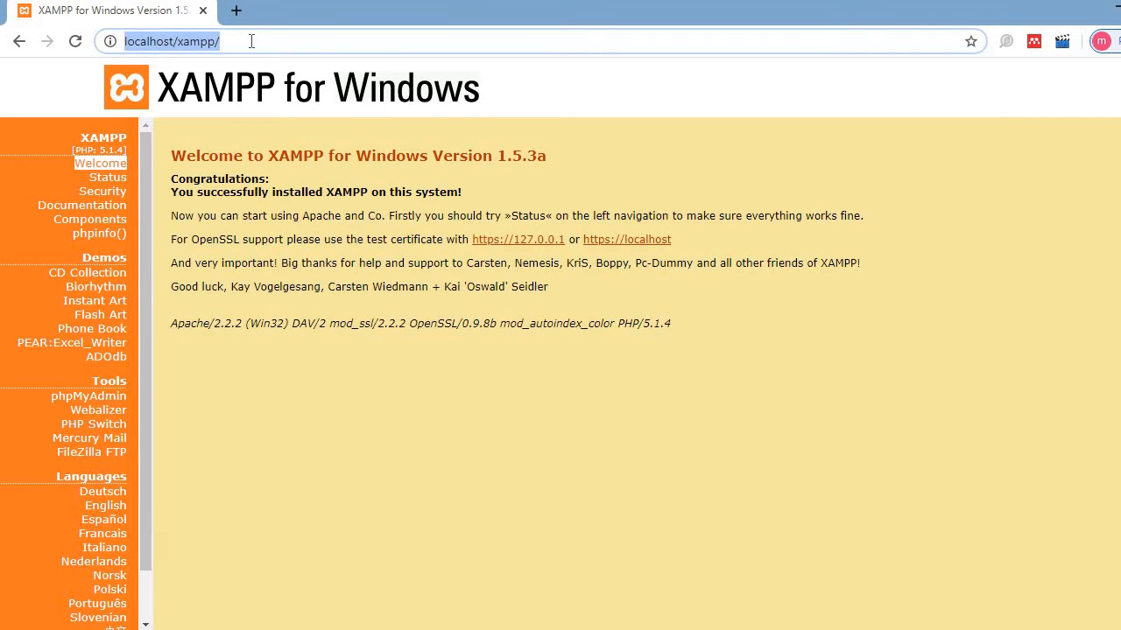
pyautogui.write('127.0')
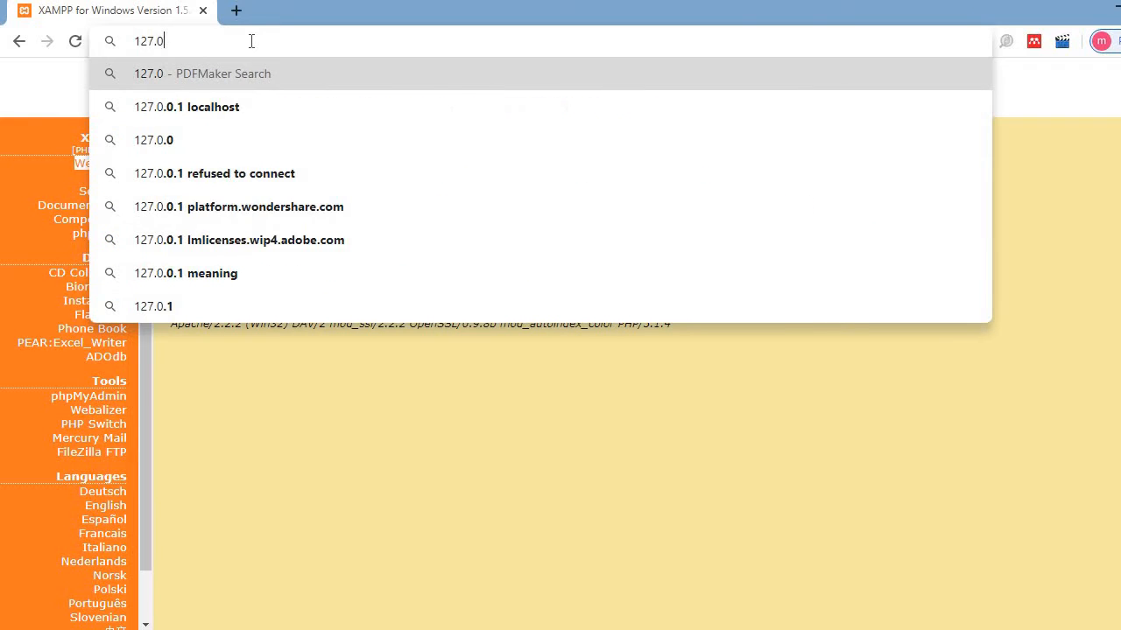
pyautogui.write('.0.1')
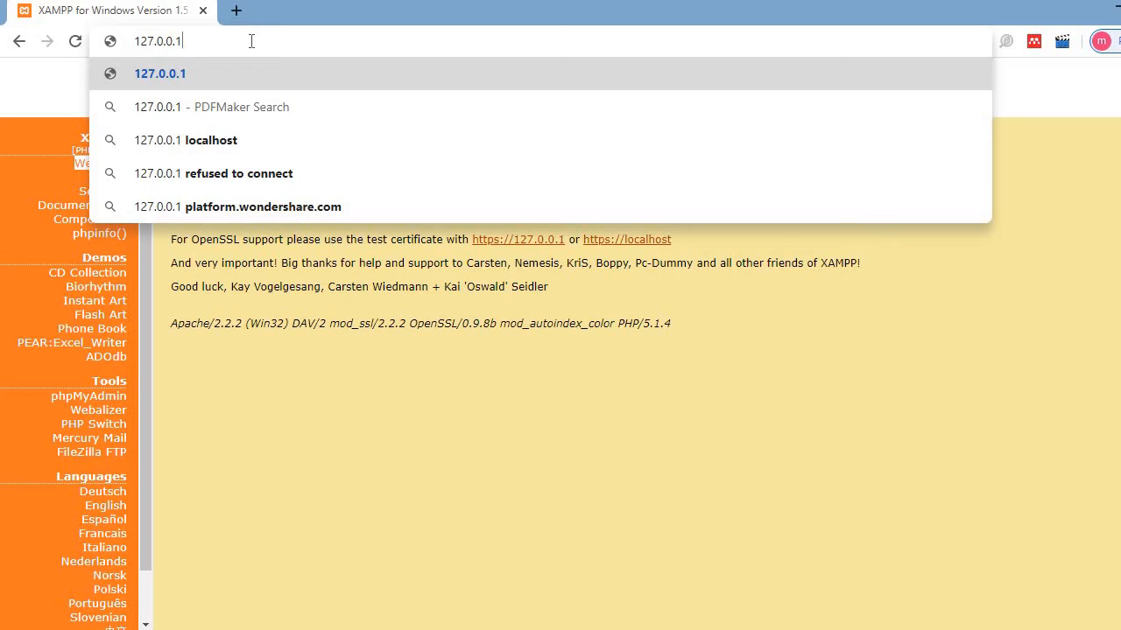
pyautogui.press('BackSpace')
pyautogui.press('BackSpace')
pyautogui.press('BackSpace')
pyautogui.press('BackSpace')
pyautogui.press('BackSpace')
pyautogui.press('BackSpace')
pyautogui.press('BackSpace')
pyautogui.press('BackSpace')
pyautogui.press('BackSpace')
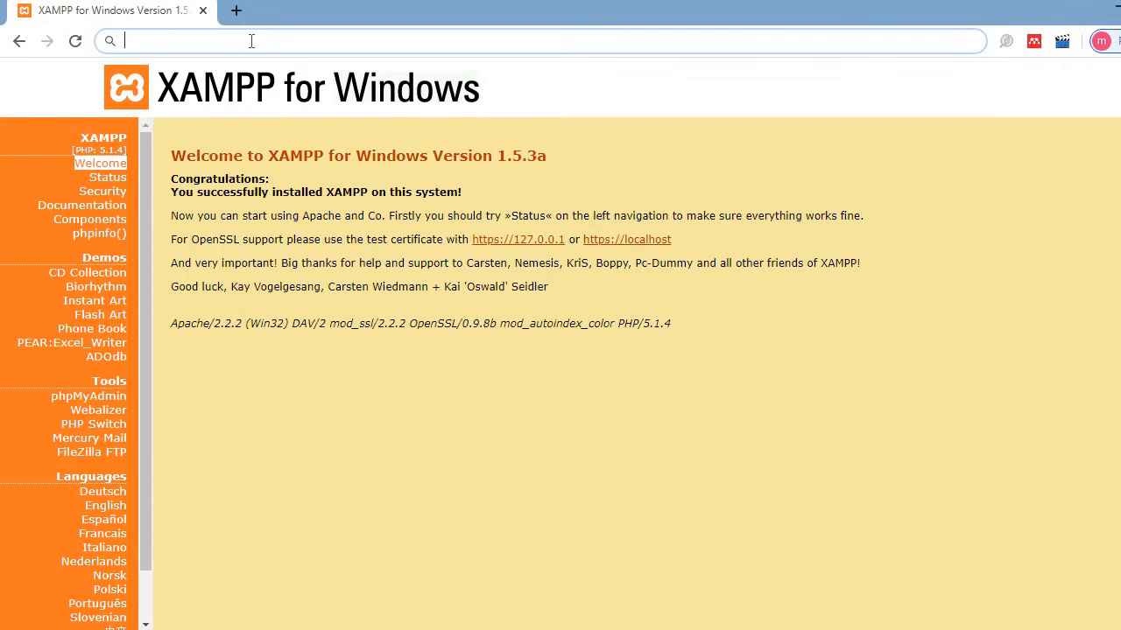
pyautogui.write('lo')
pyautogui.press('Return')
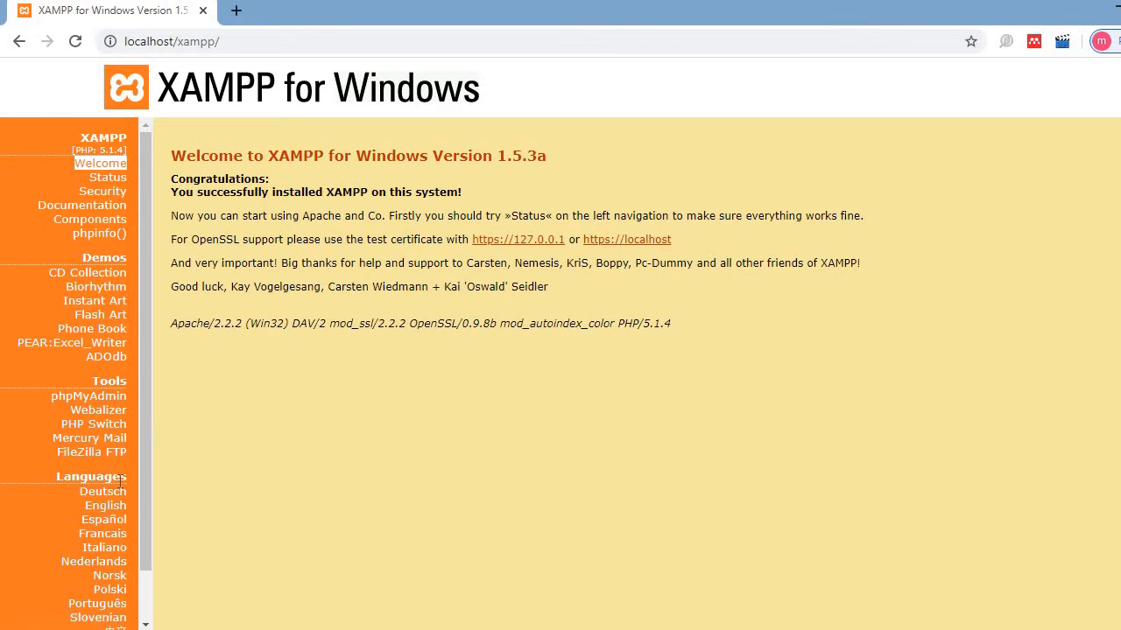
pyautogui.click(109, 506)
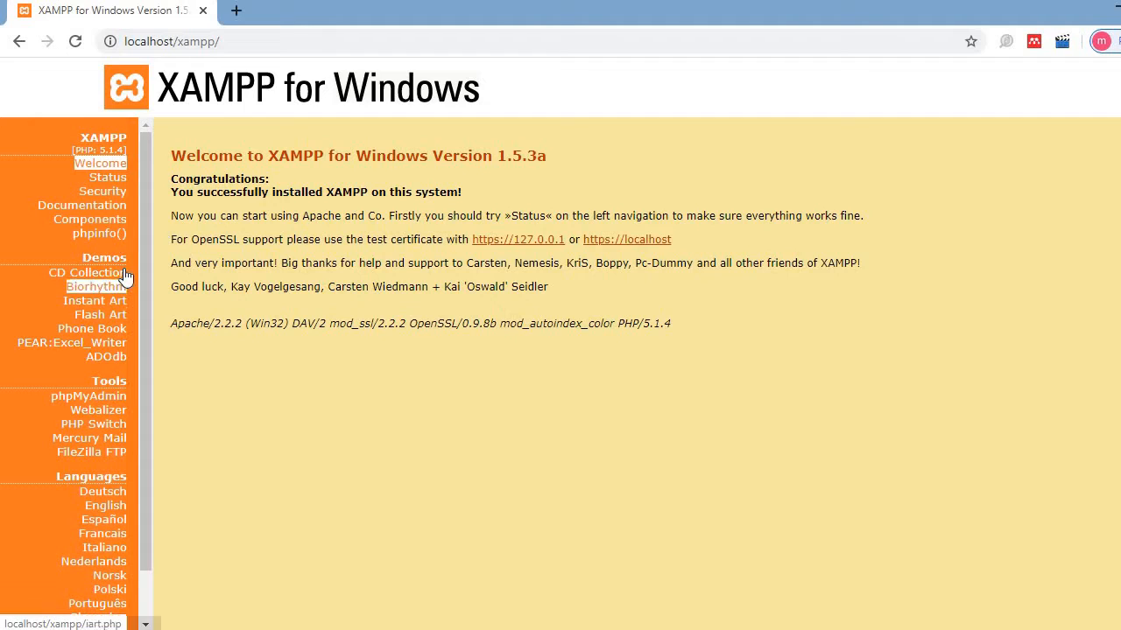
# - Open phpMyAdmin from the XAMPP page and create a database named 'store'
pyautogui.click(91, 401)
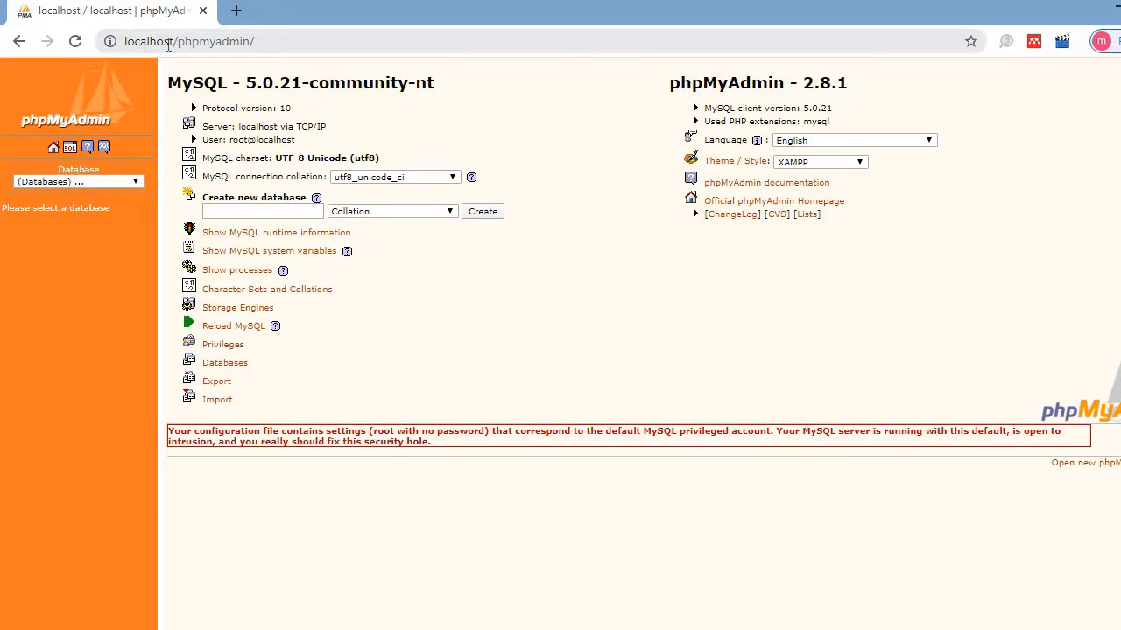
pyautogui.moveTo(262, 44); pyautogui.dragTo(123, 42)
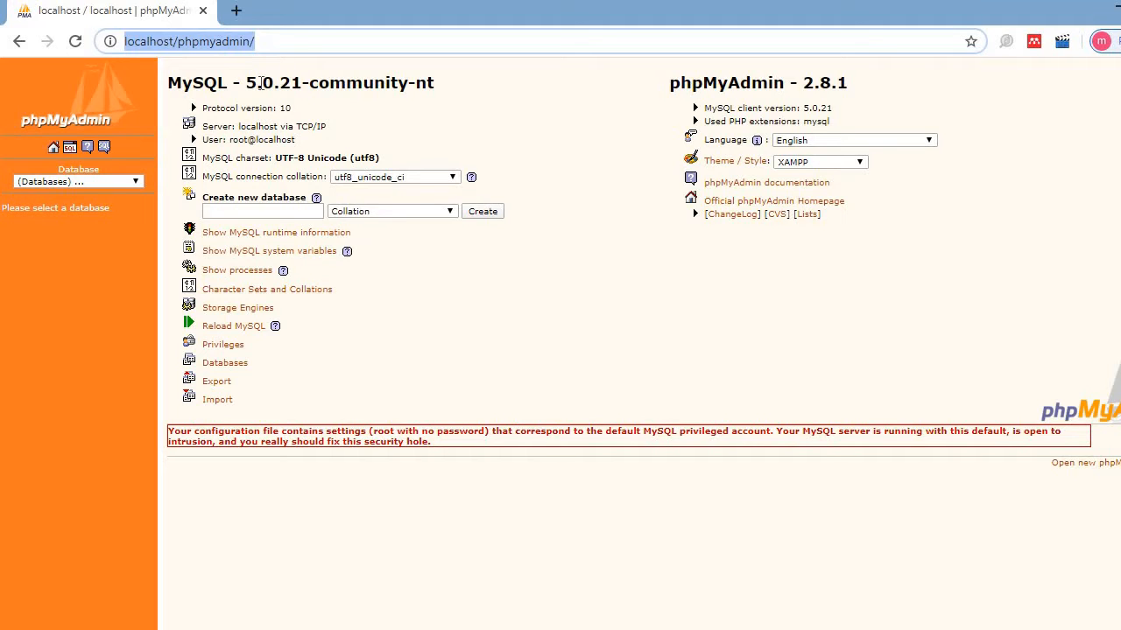
pyautogui.click(257, 211)
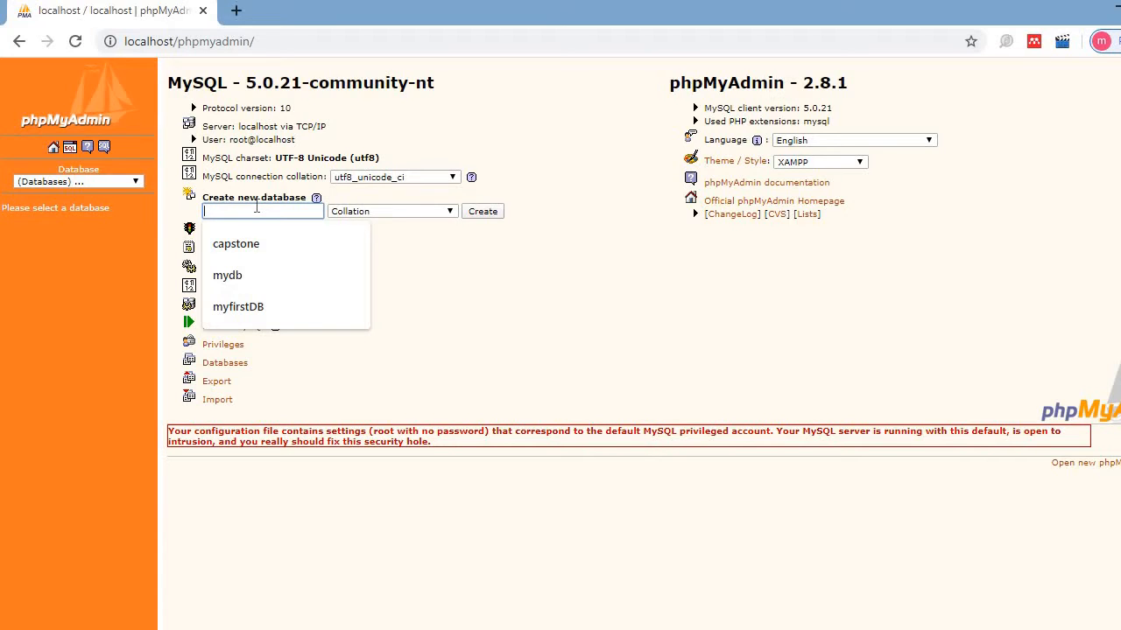
pyautogui.click(525, 142)
pyautogui.click(262, 211)
pyautogui.write('store')
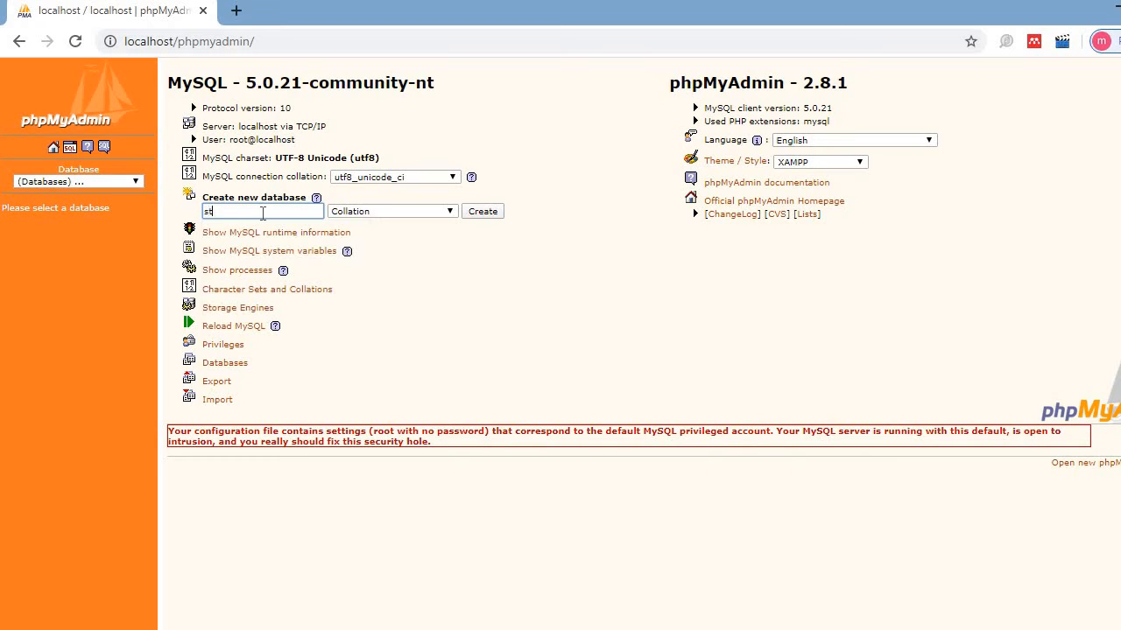
pyautogui.click(484, 212)
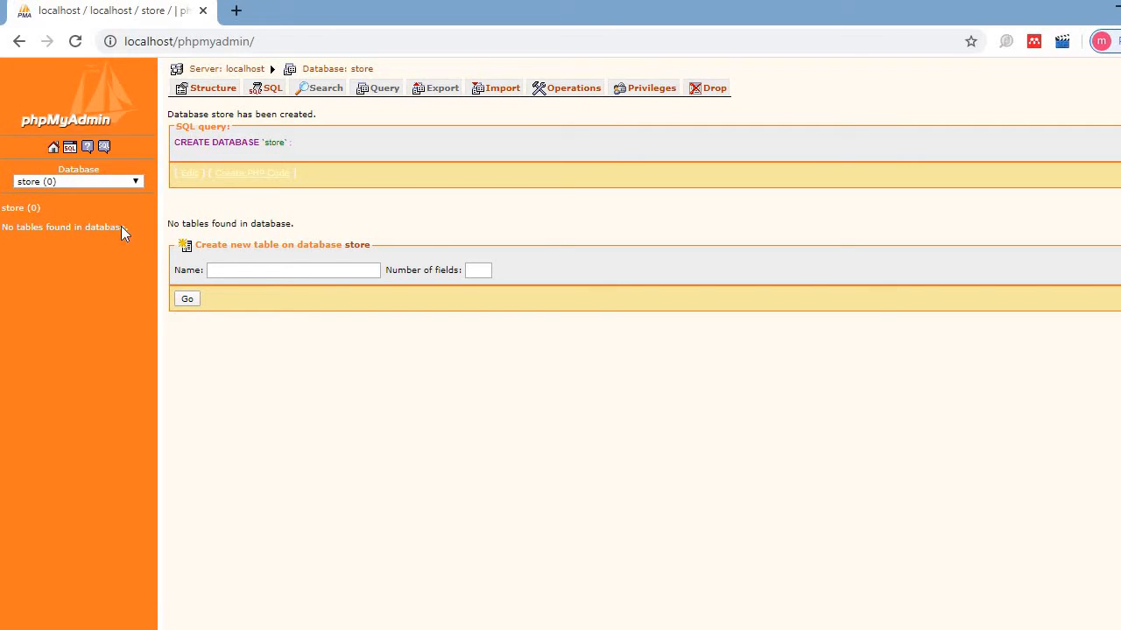
# - Create a table named Customer with 4 fields in the store database
pyautogui.click(266, 271)
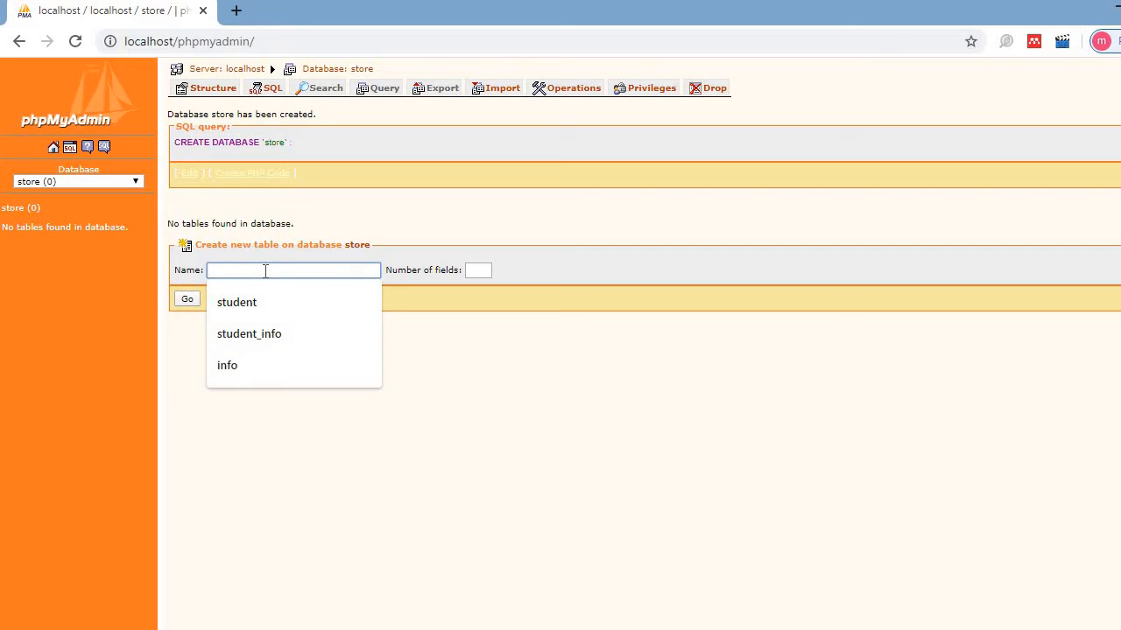
pyautogui.write('Cust')
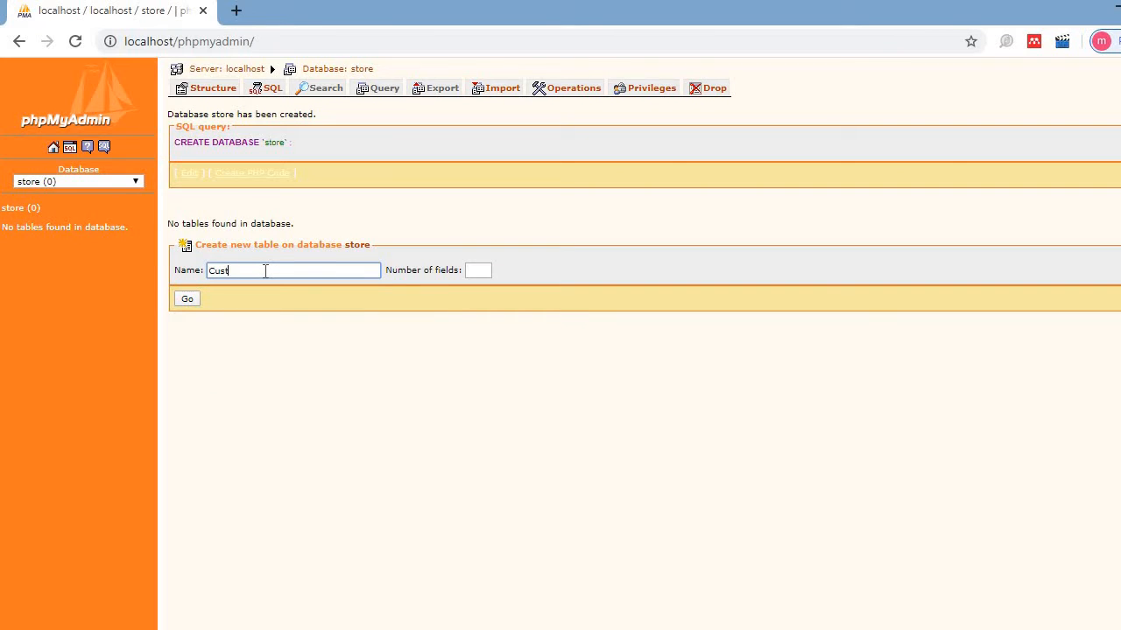
pyautogui.write('omer')
pyautogui.click(475, 271)
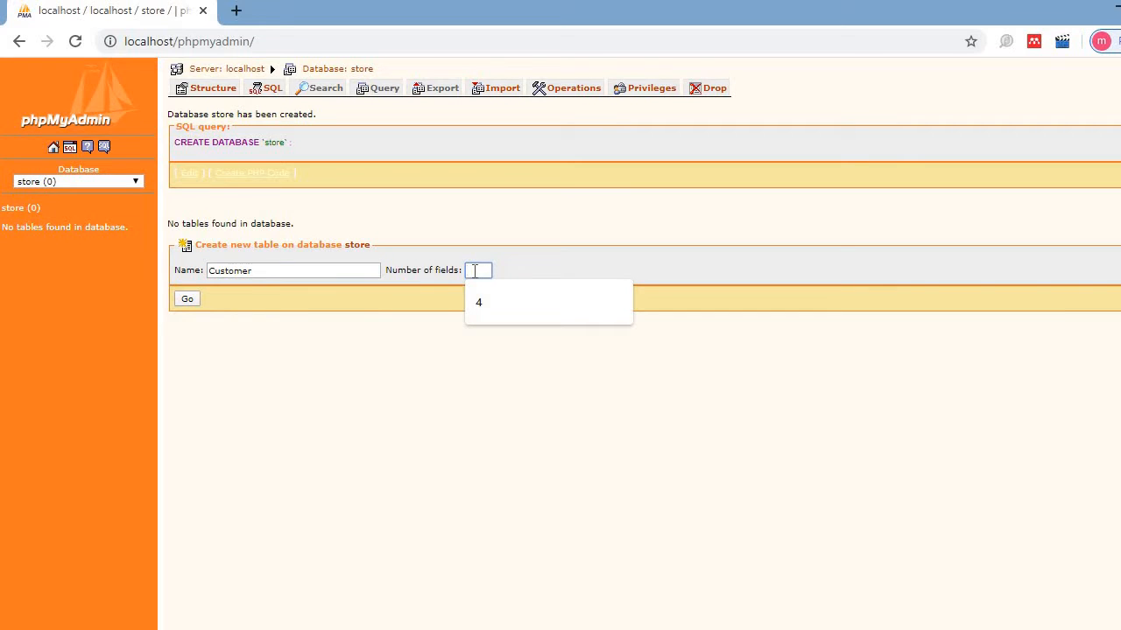
pyautogui.write('4')
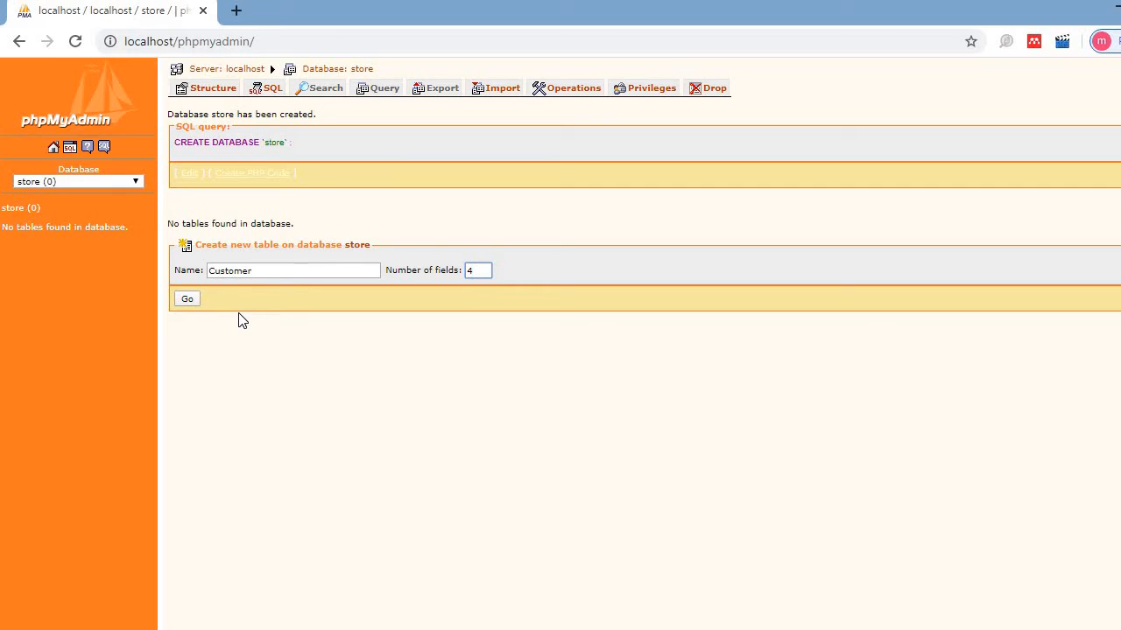
pyautogui.click(187, 299)
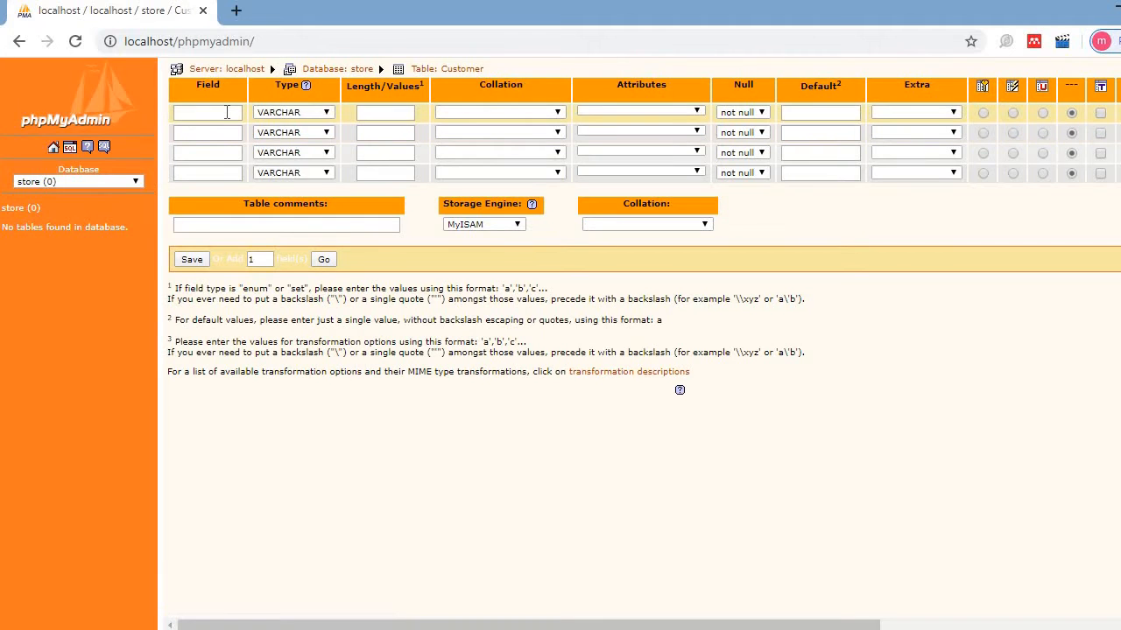
# - Define the first field as Cust_id of type INT
pyautogui.click(227, 112)
pyautogui.write('Cust_id')
pyautogui.press('Tab')
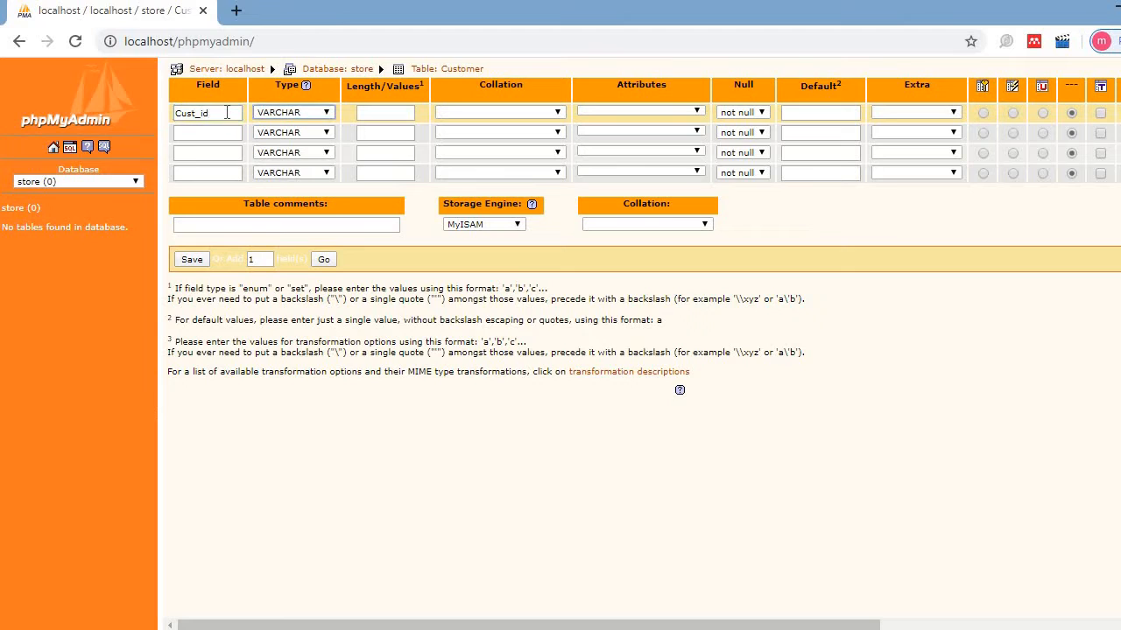
pyautogui.press('i')
pyautogui.press('Tab')
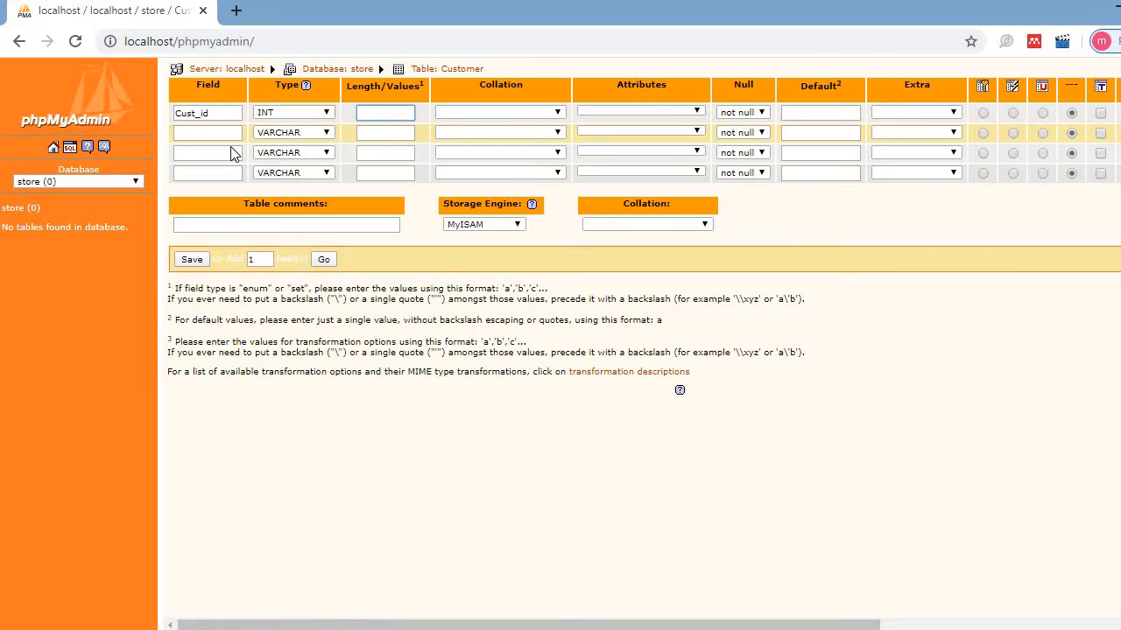
# - Define the second field as Customer_Name, type TEXT, length 50
pyautogui.click(188, 133)
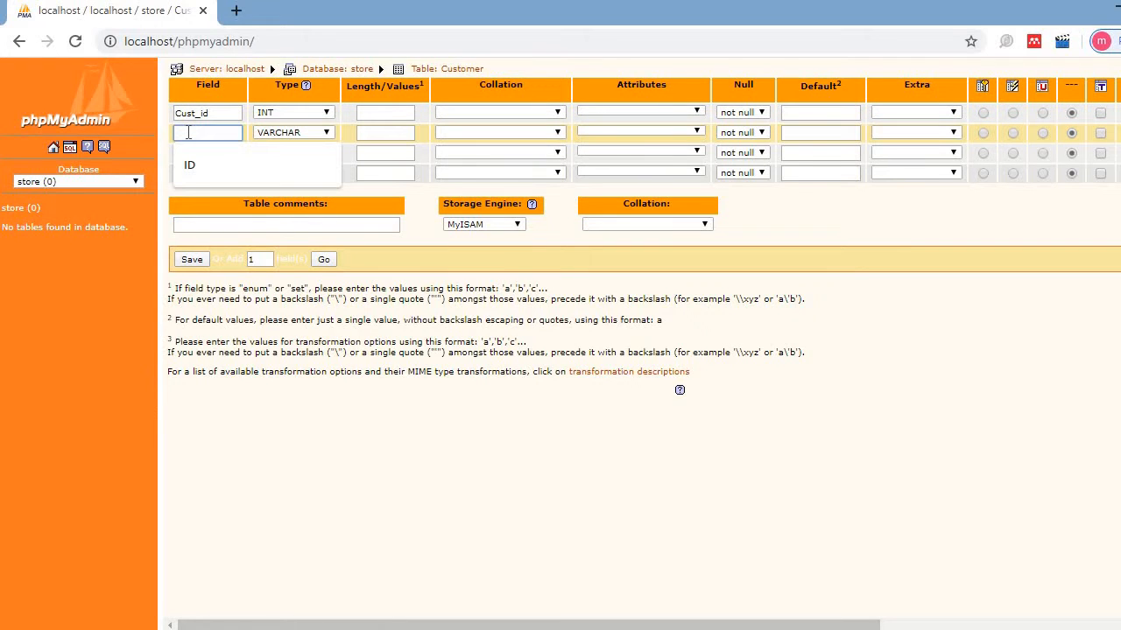
pyautogui.write('Nam')
pyautogui.press('BackSpace')
pyautogui.press('BackSpace')
pyautogui.press('BackSpace')
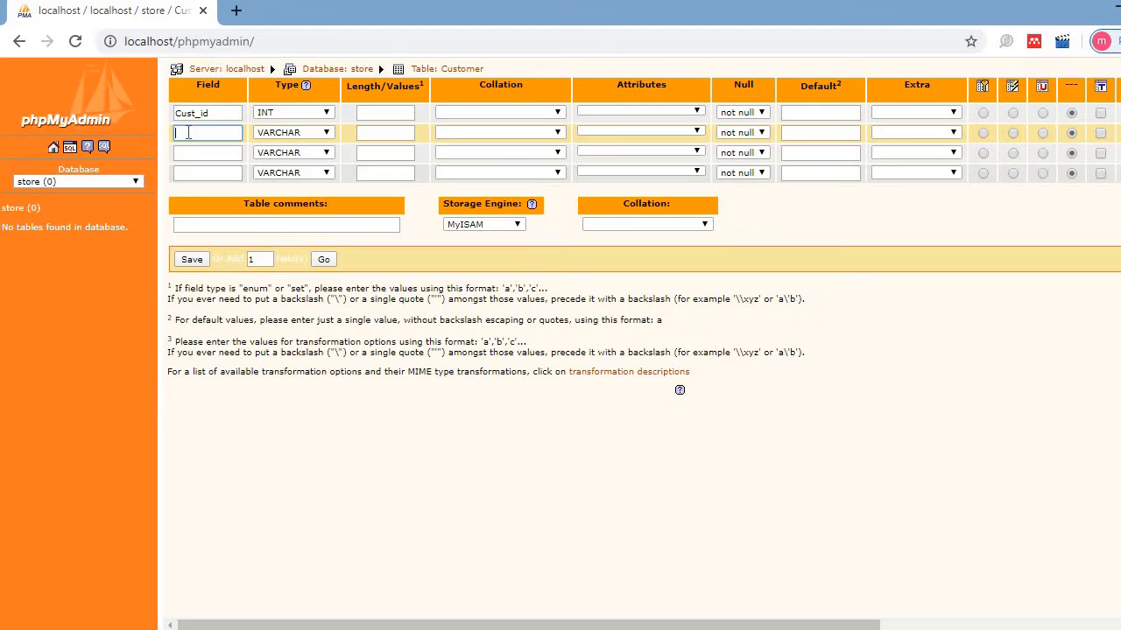
pyautogui.write('Customer_Name')
pyautogui.click(326, 133)
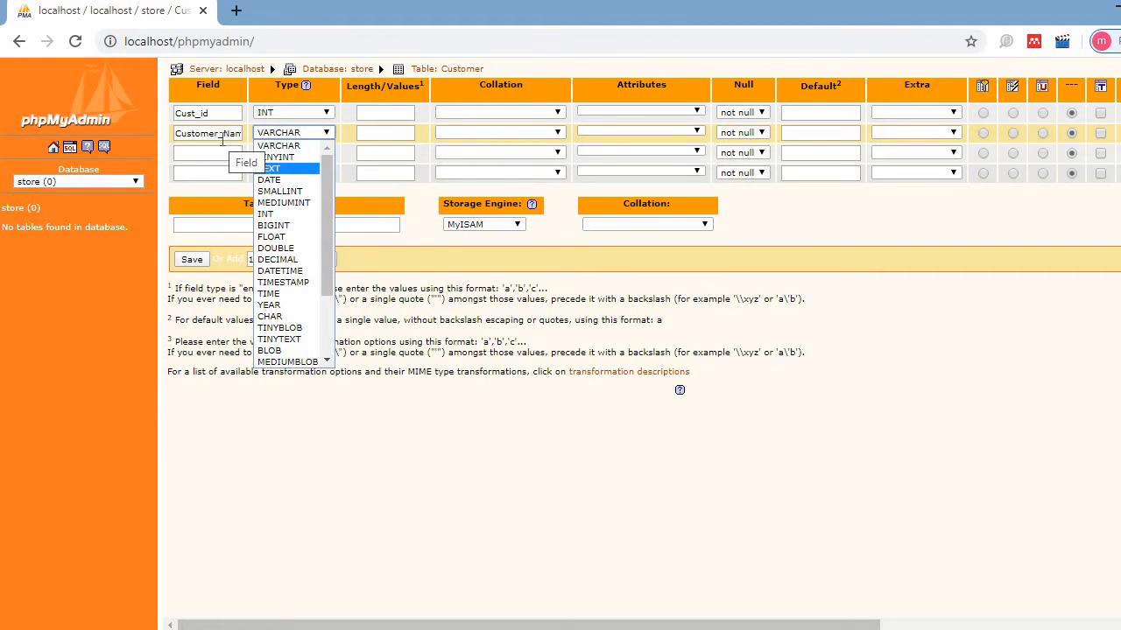
pyautogui.click(307, 169)
pyautogui.click(403, 133)
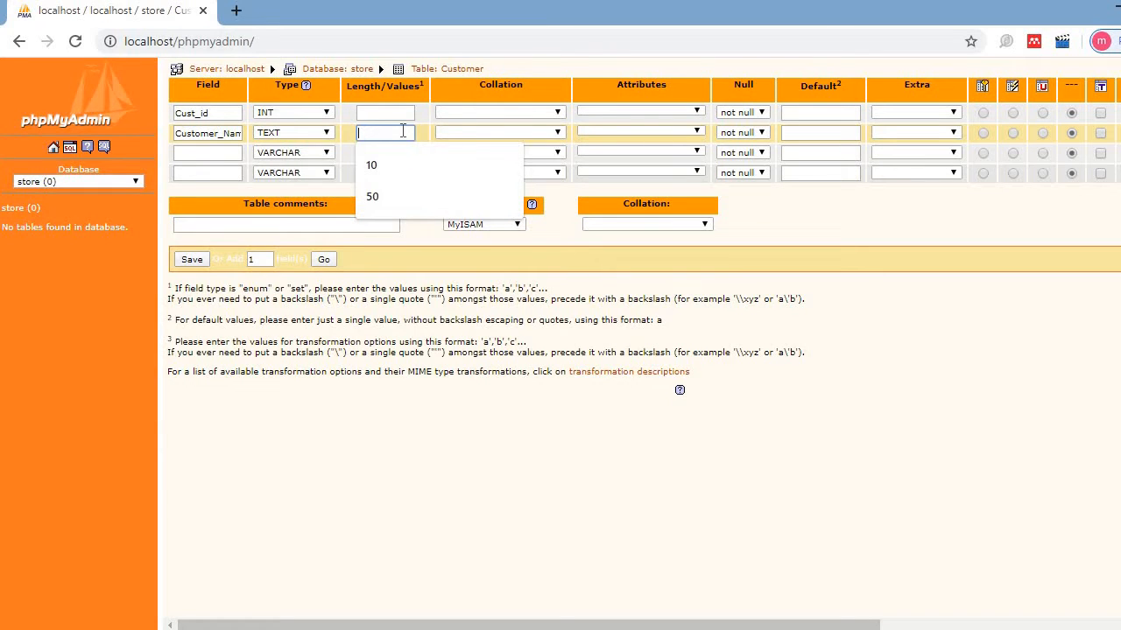
pyautogui.write('50')
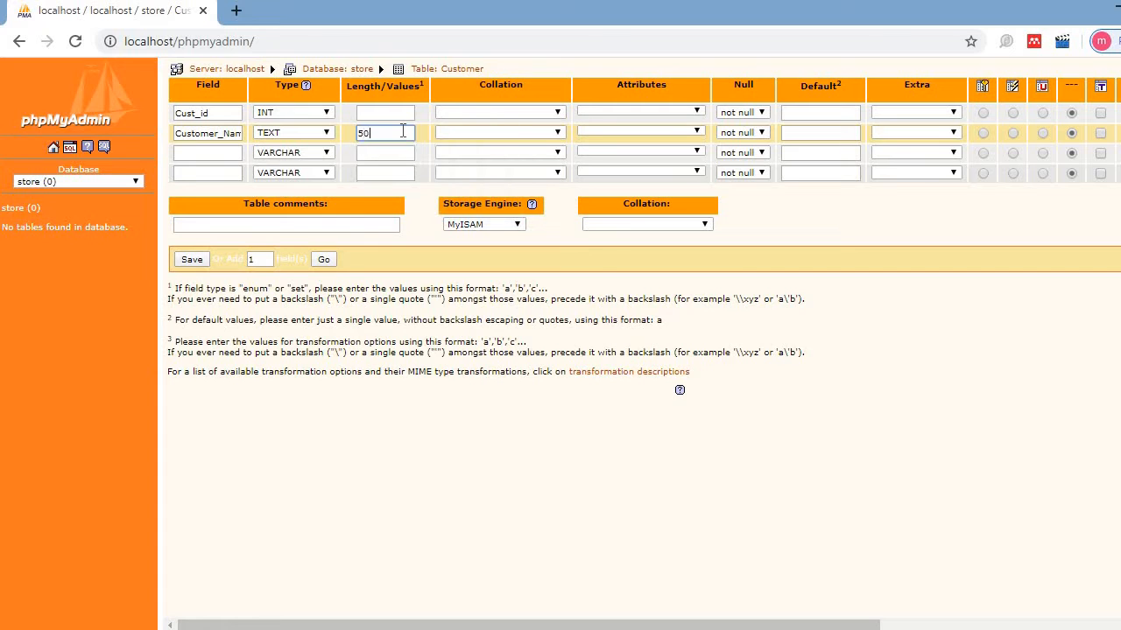
# - Define the third field as FatherName, type TEXT, length 50
pyautogui.click(213, 152)
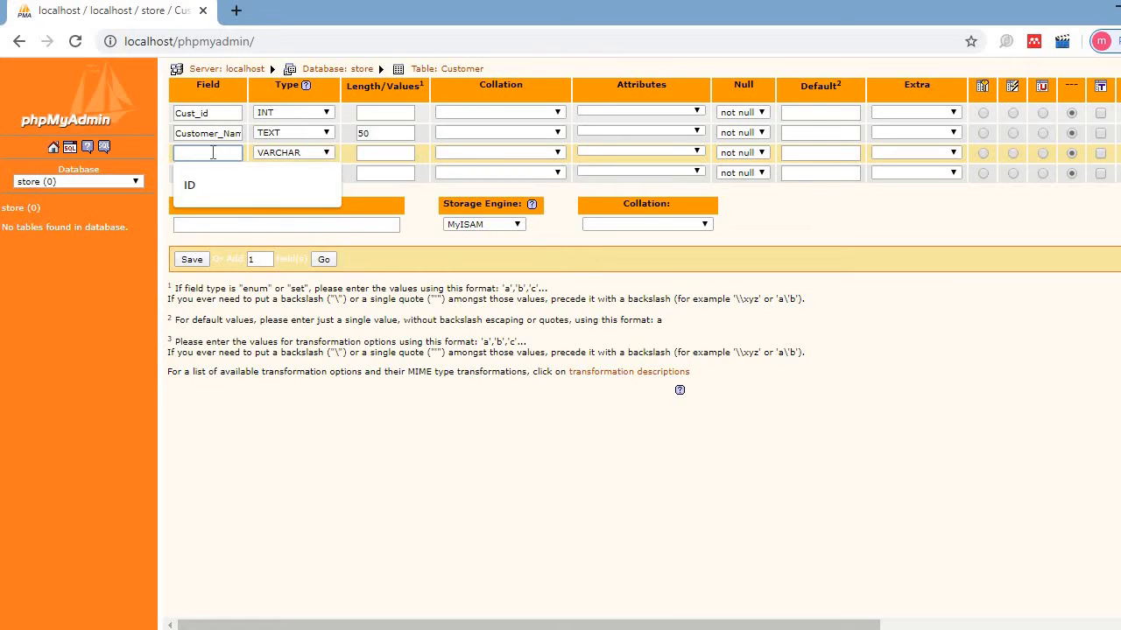
pyautogui.write('Fathe')
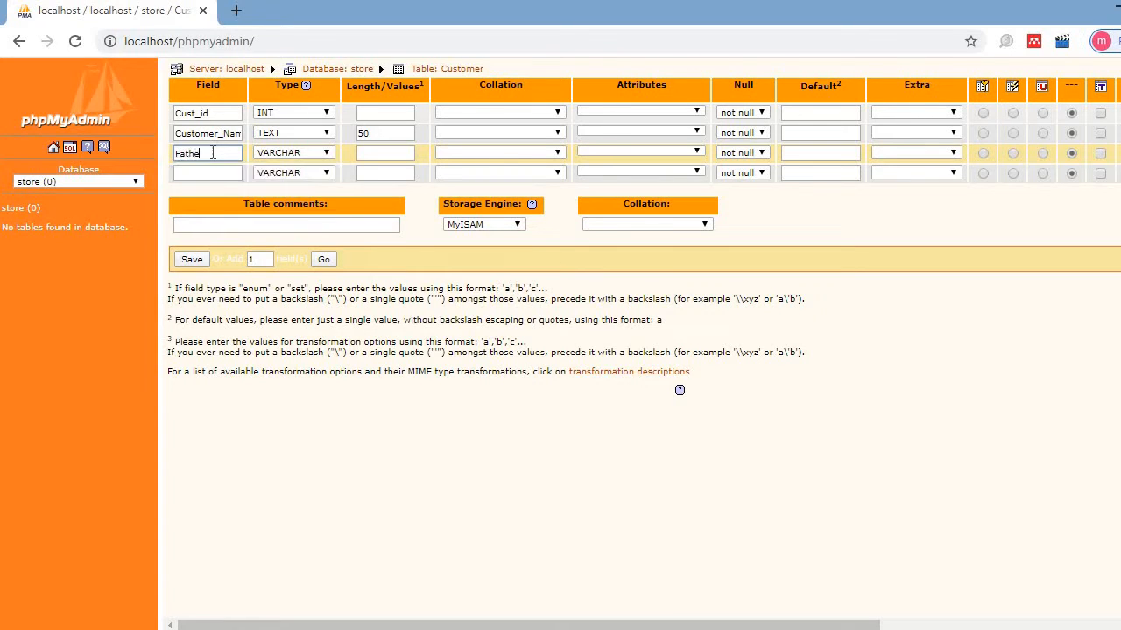
pyautogui.write('rName')
pyautogui.press('Tab')
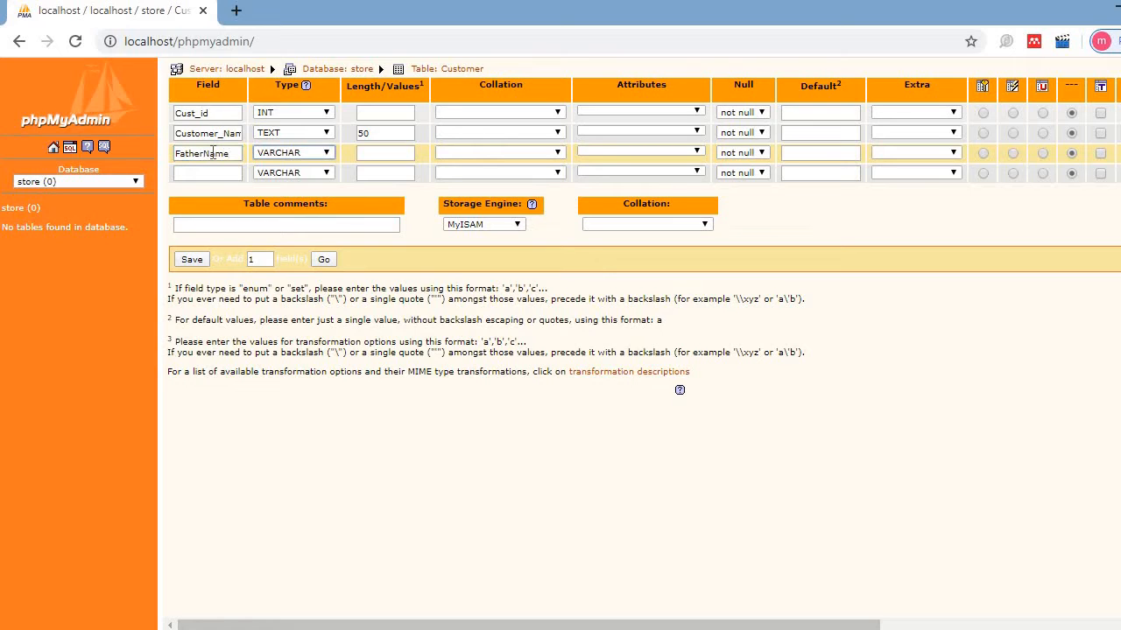
pyautogui.press('t')
pyautogui.press('Tab')
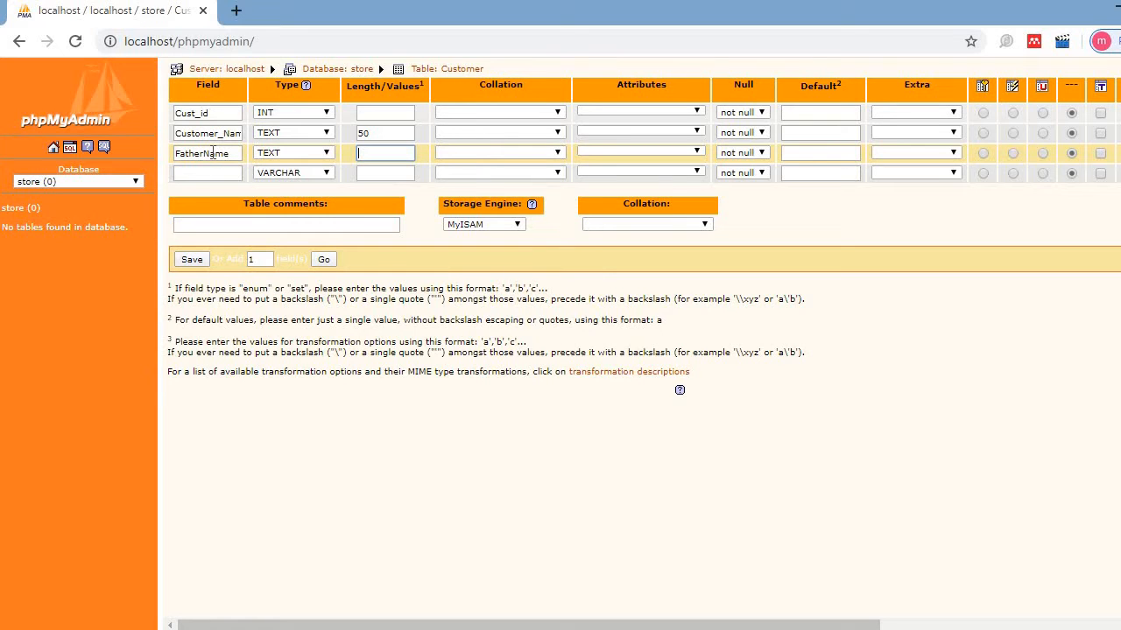
pyautogui.write('50')
pyautogui.press('Tab')
# - Define the fourth field as Phone, type VARCHAR, length 11
pyautogui.click(202, 173)
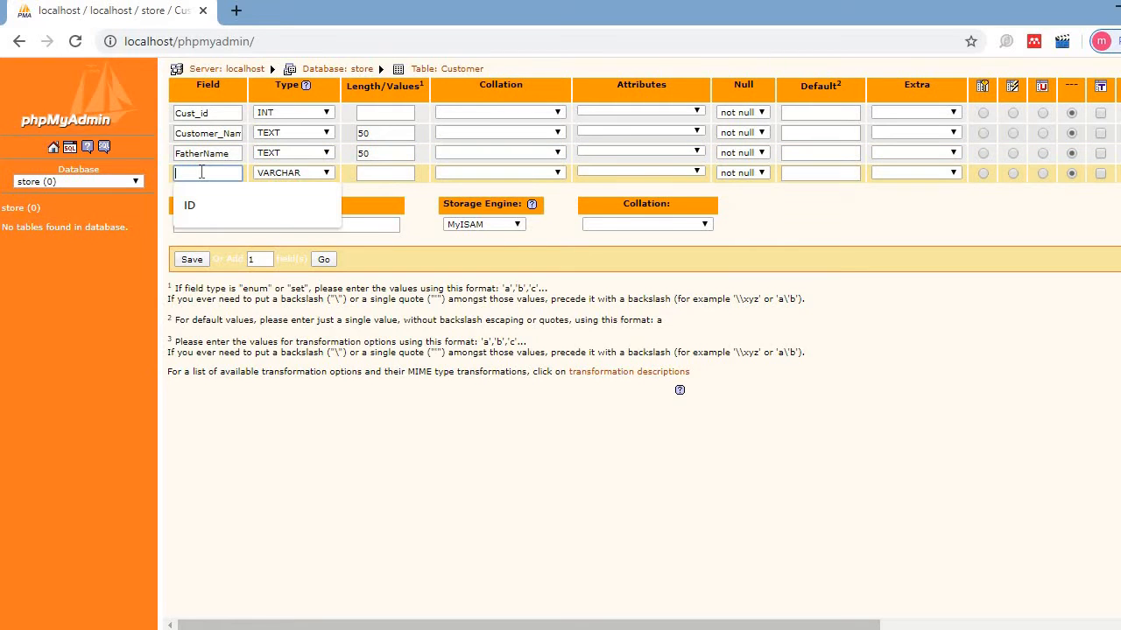
pyautogui.write('Phone')
pyautogui.press('Tab')
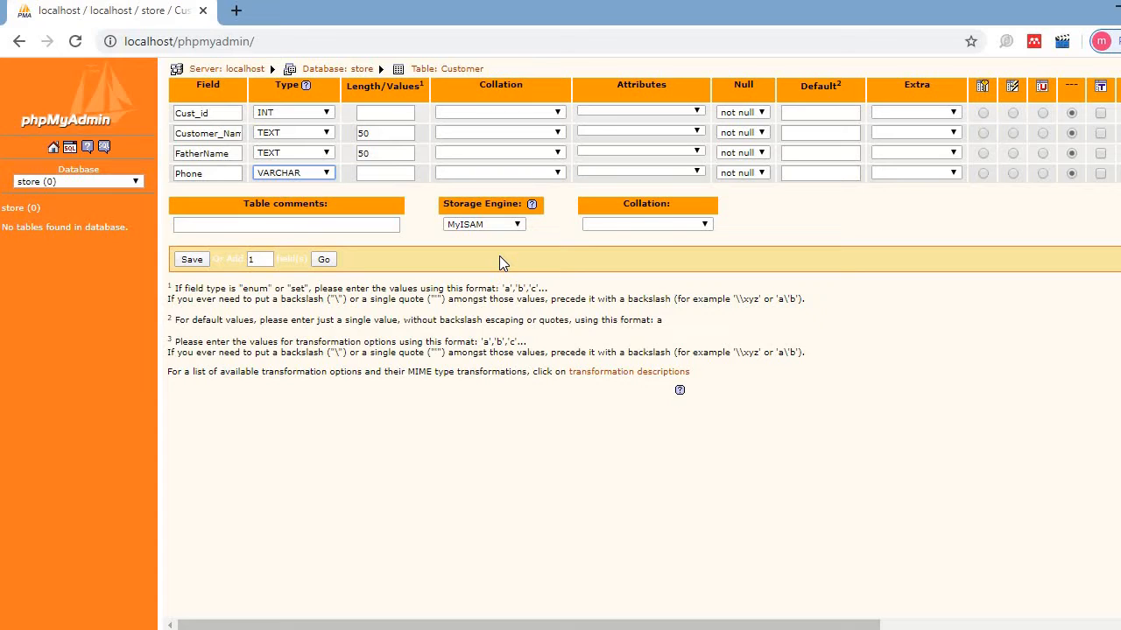
pyautogui.click(326, 173)
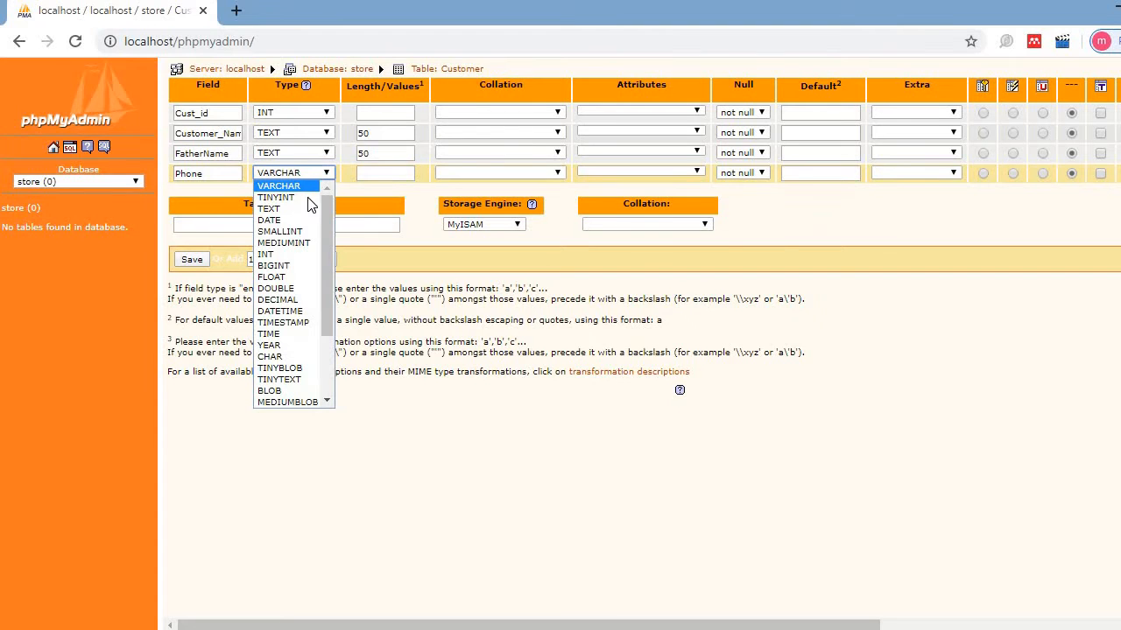
pyautogui.click(296, 256)
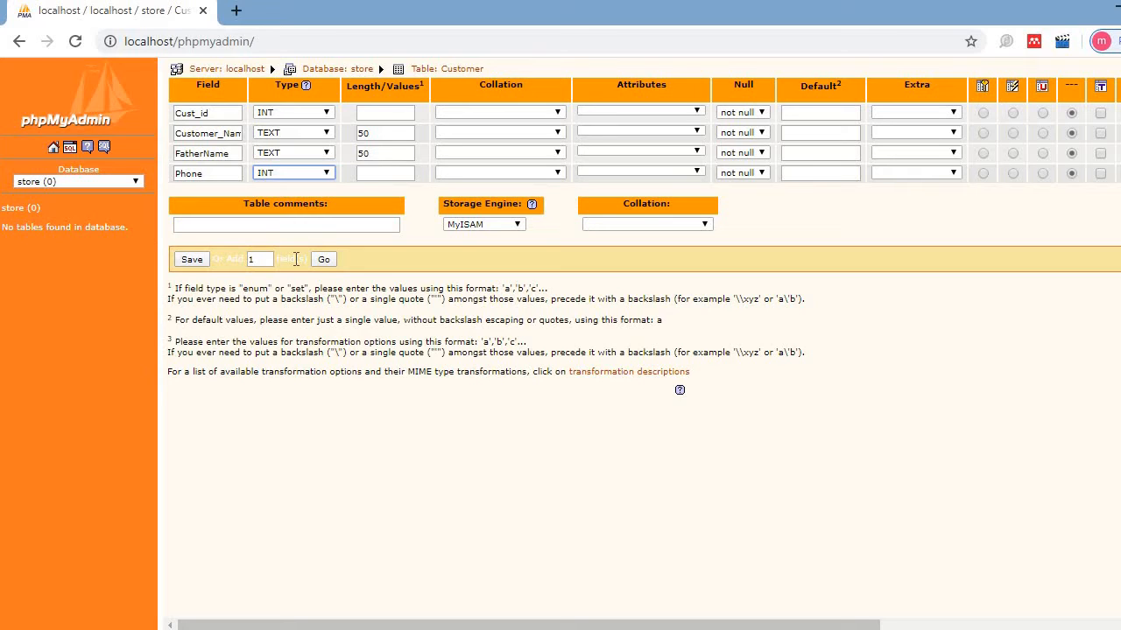
pyautogui.click(319, 176)
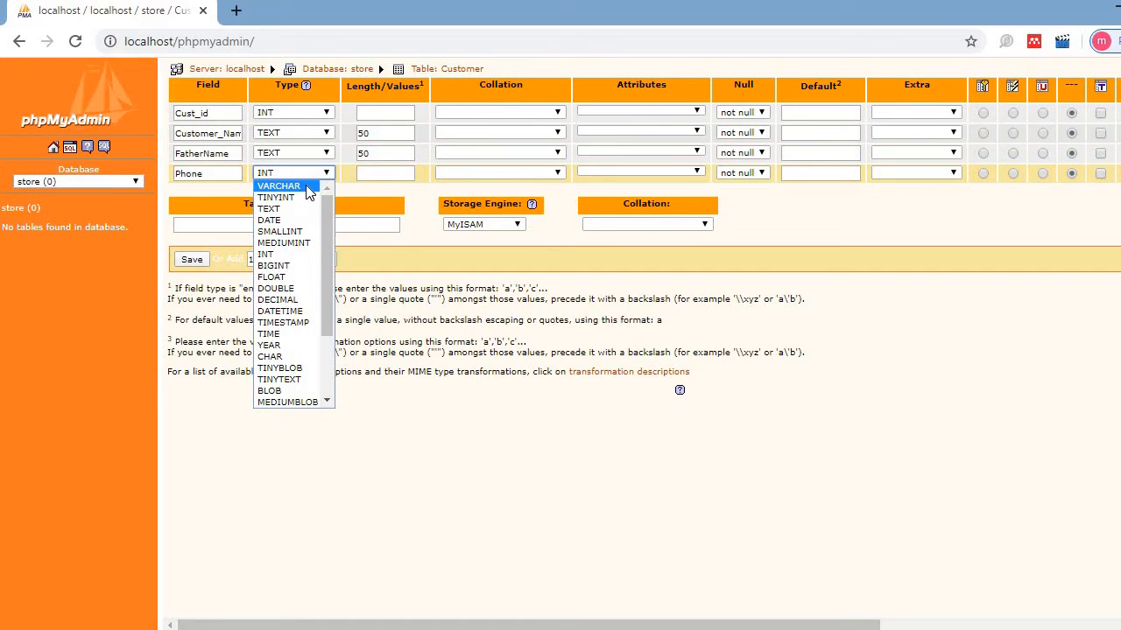
pyautogui.click(308, 192)
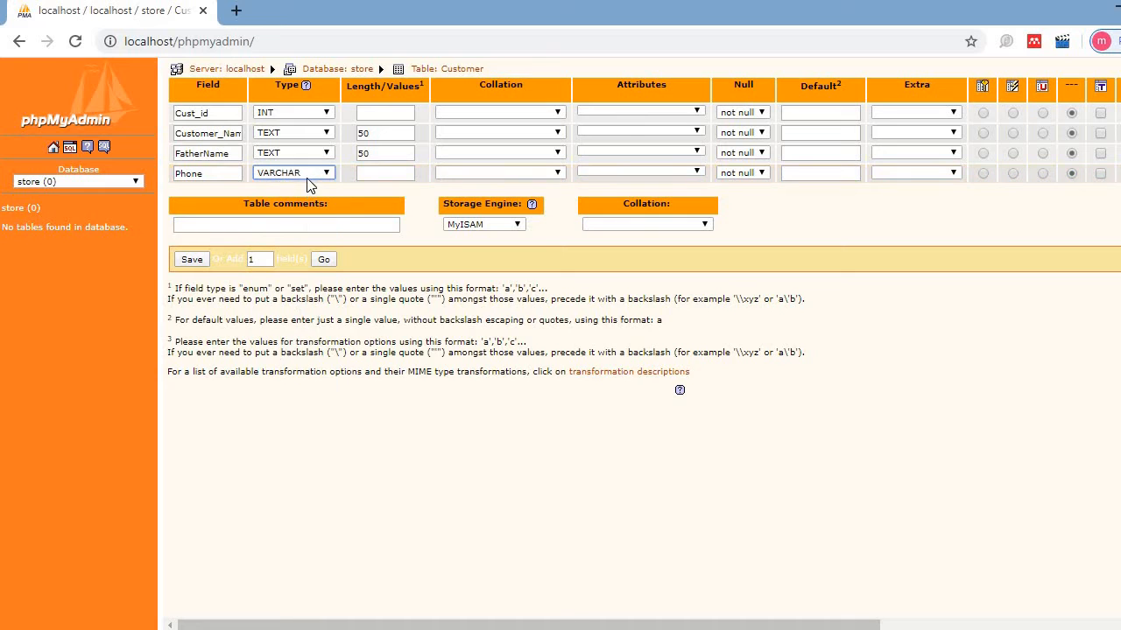
pyautogui.click(308, 175)
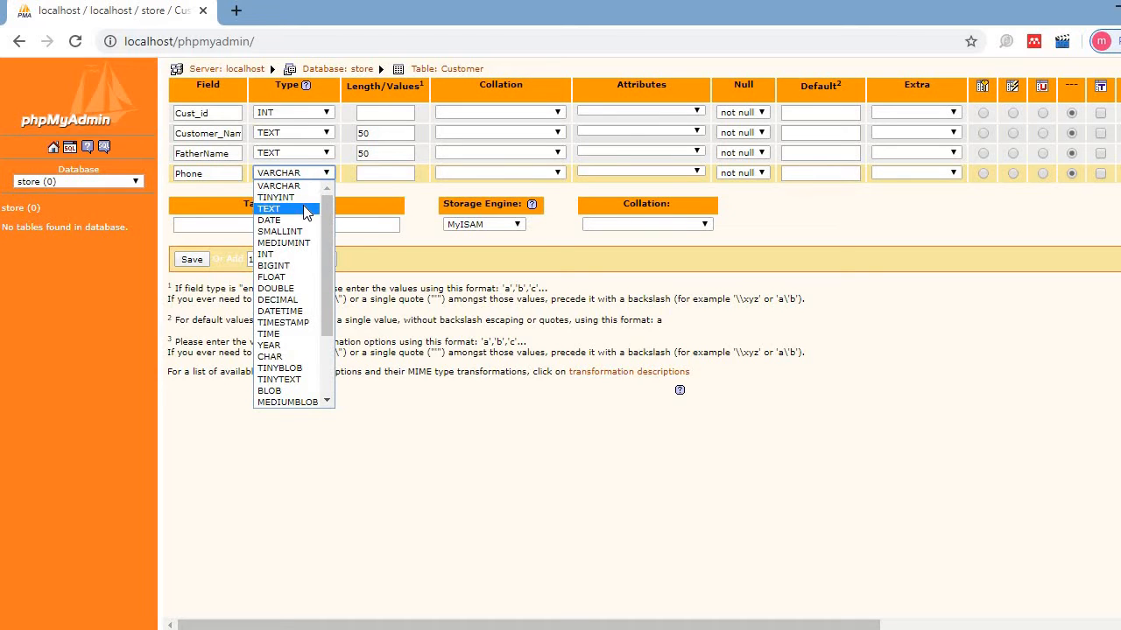
pyautogui.click(306, 210)
pyautogui.click(323, 173)
pyautogui.click(303, 187)
pyautogui.click(378, 174)
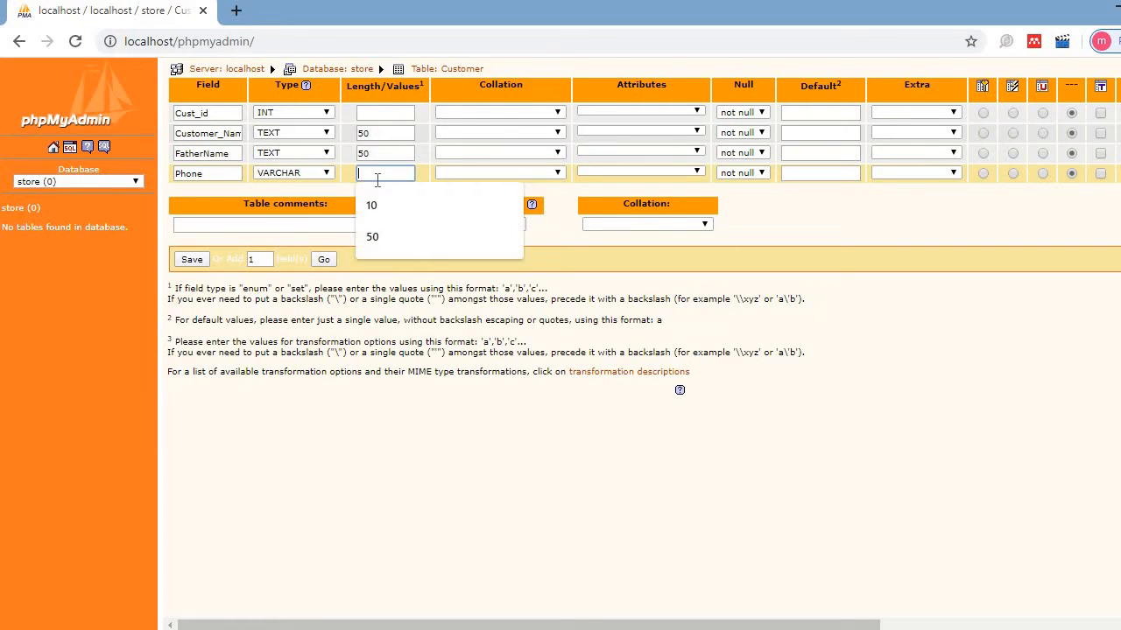
pyautogui.write('11')
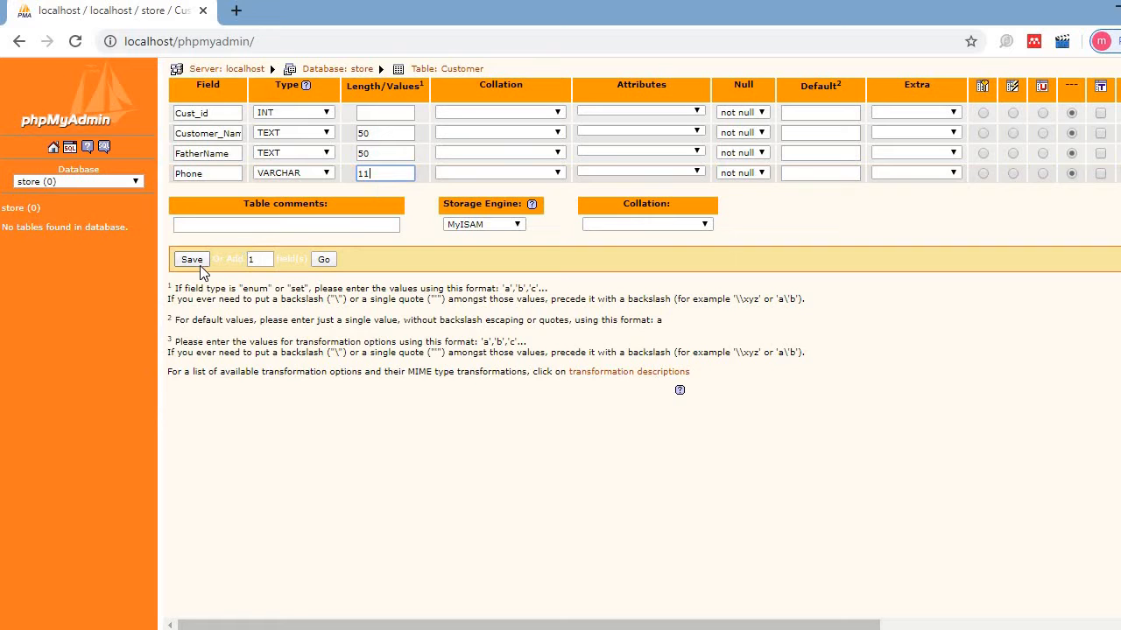
# - Save the Customer table, then tick and untick the Phone and FatherName checkboxes
pyautogui.click(200, 267)
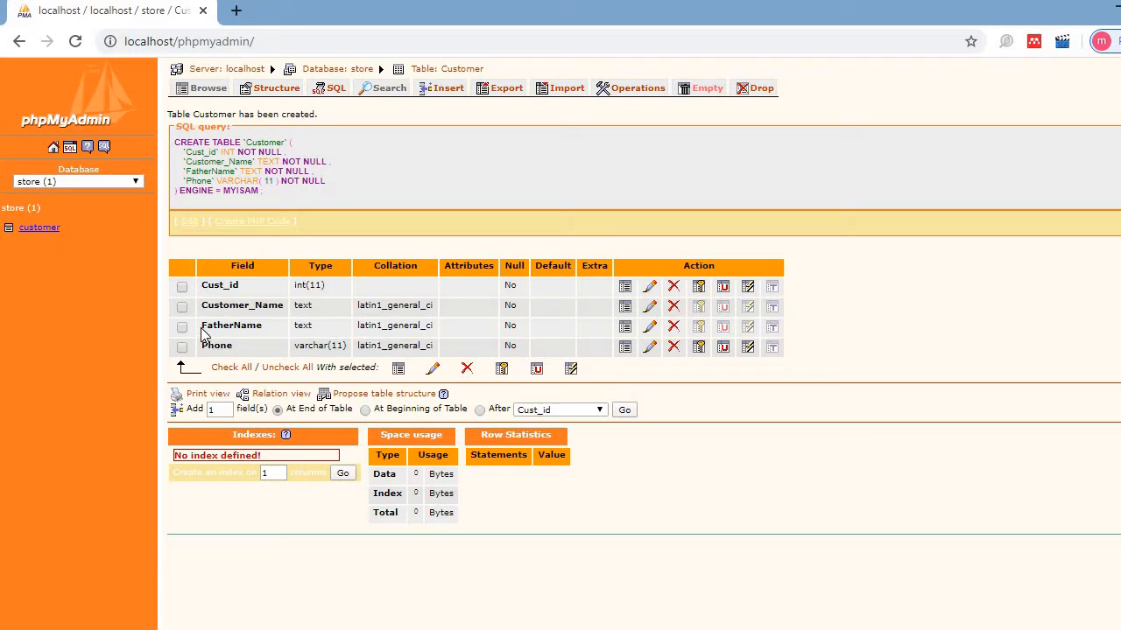
pyautogui.click(182, 346)
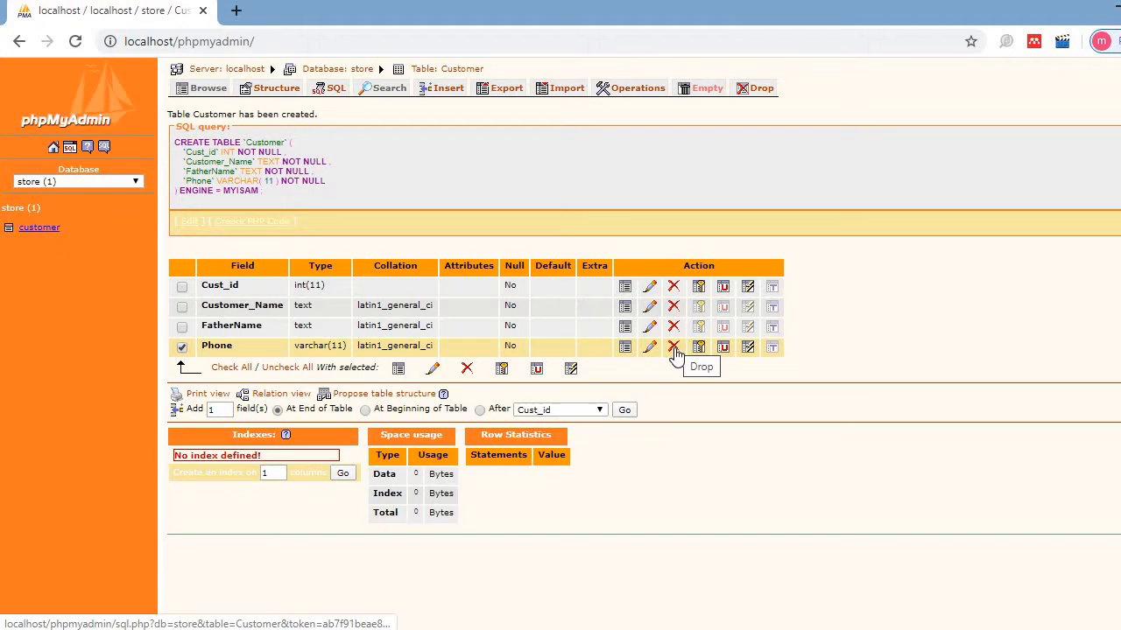
pyautogui.click(182, 327)
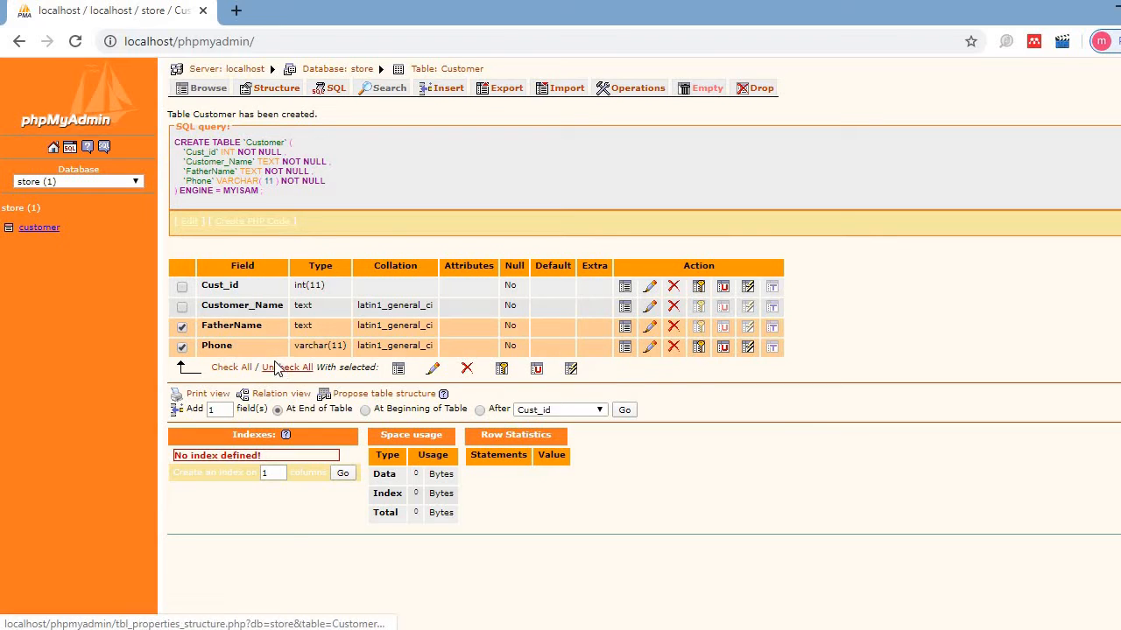
pyautogui.click(182, 326)
pyautogui.click(182, 347)
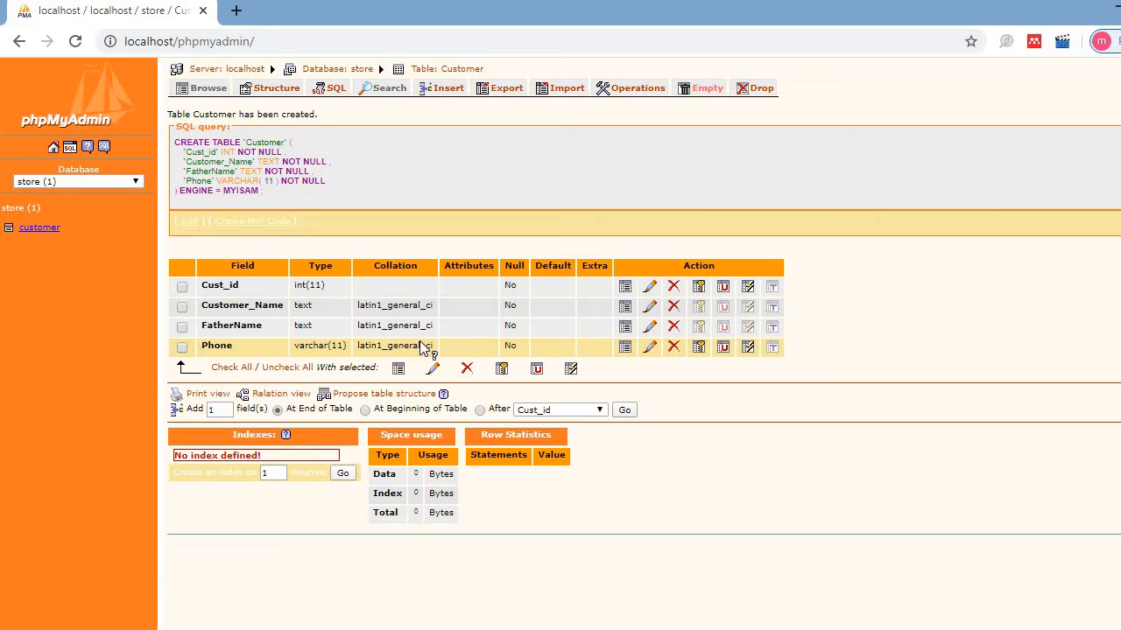
# - Edit the FatherName field to read Father_Name and save the change
pyautogui.click(649, 330)
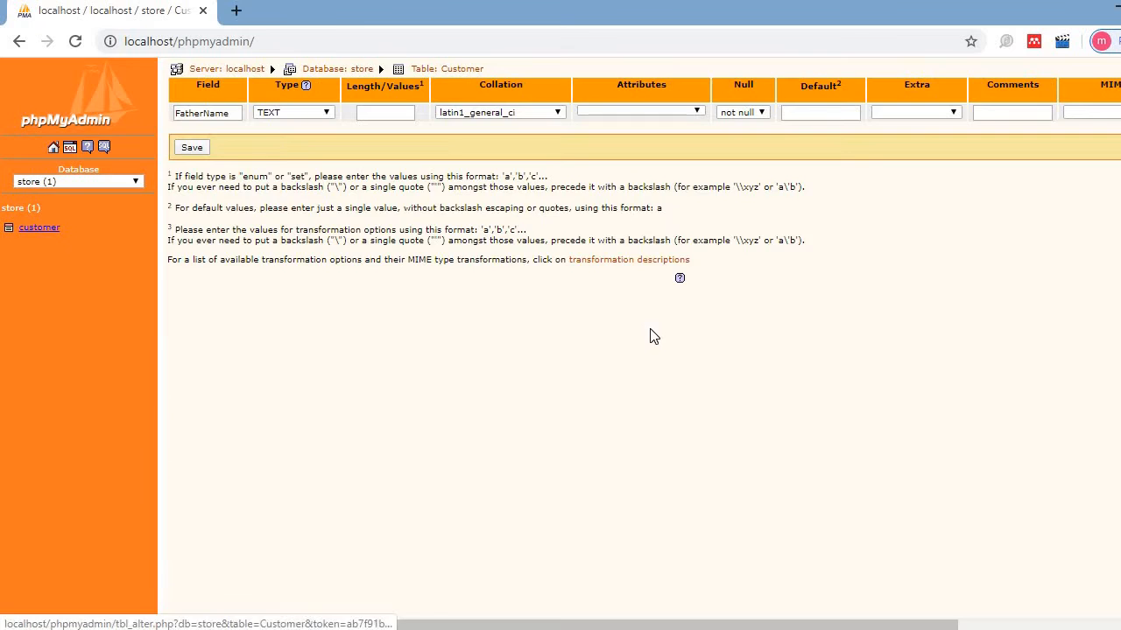
pyautogui.click(203, 113)
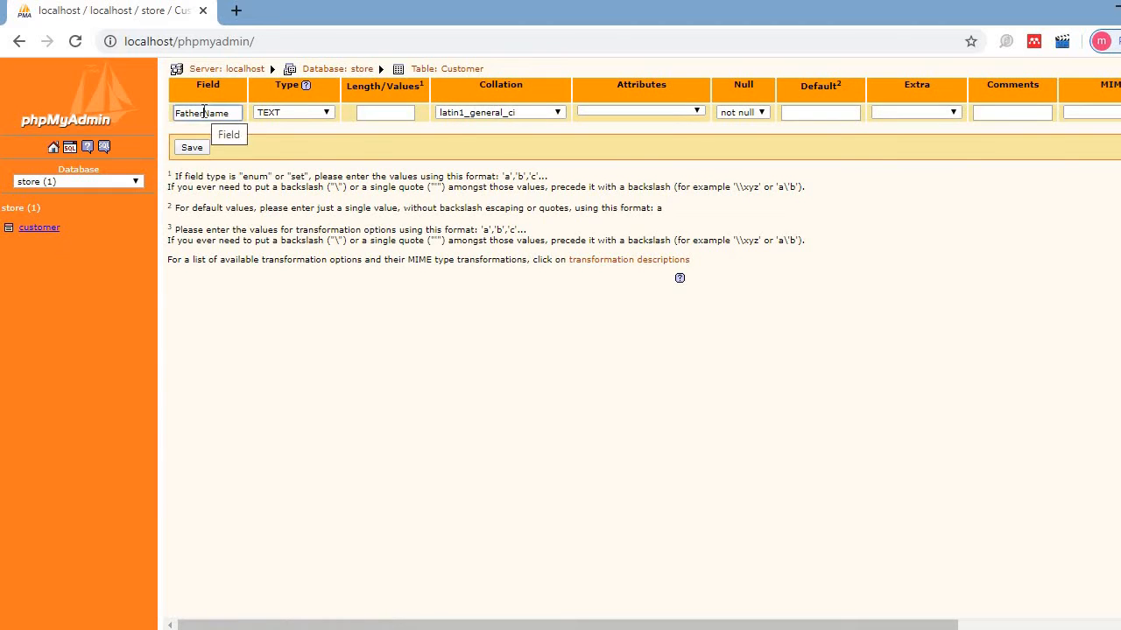
pyautogui.write('_')
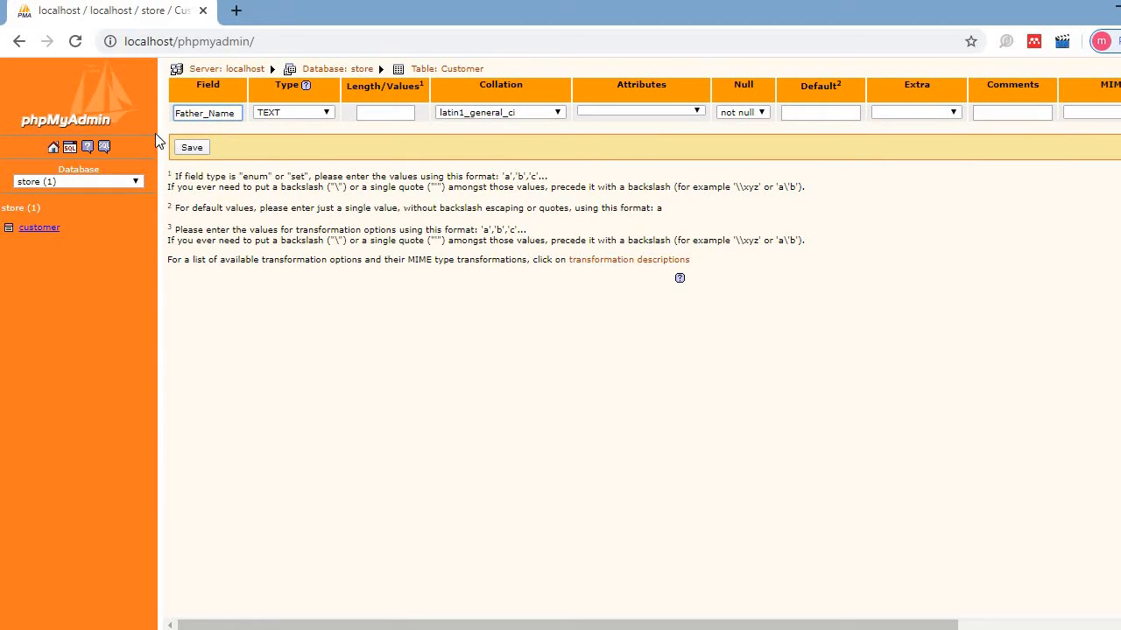
pyautogui.click(196, 149)
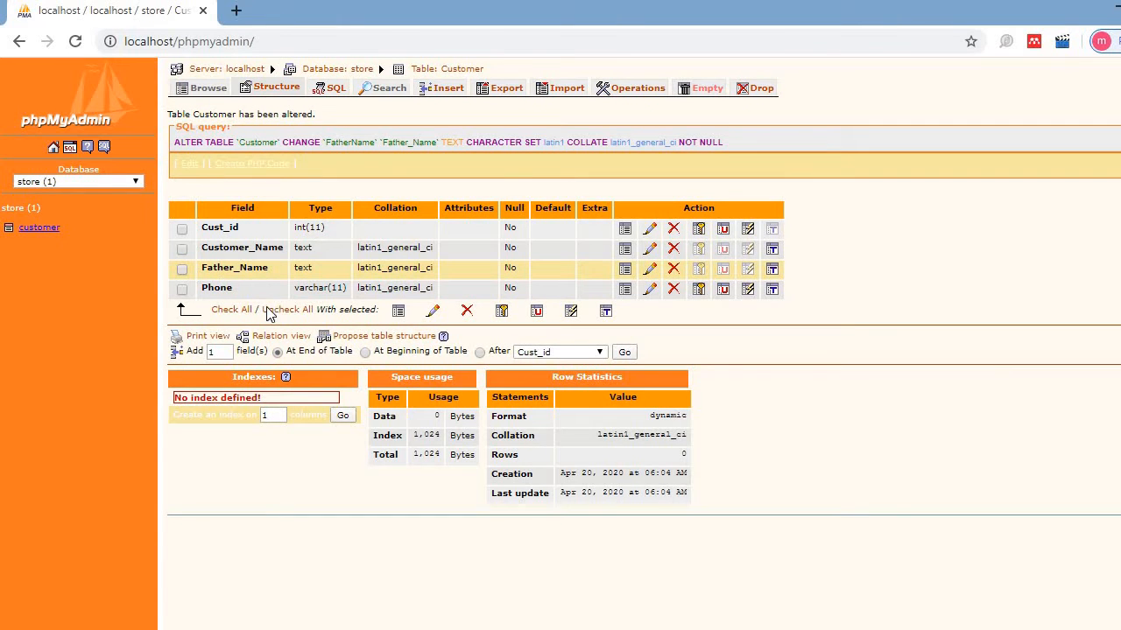
# - Request one new field positioned after Customer_Name in the Customer table
pyautogui.doubleClick(219, 352)
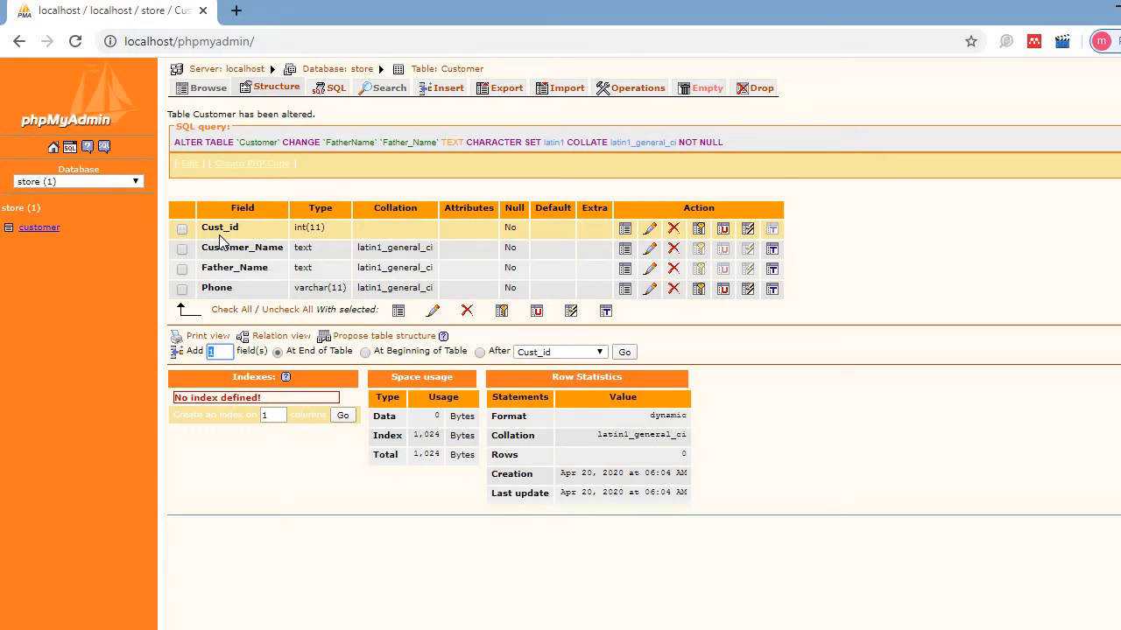
pyautogui.click(491, 353)
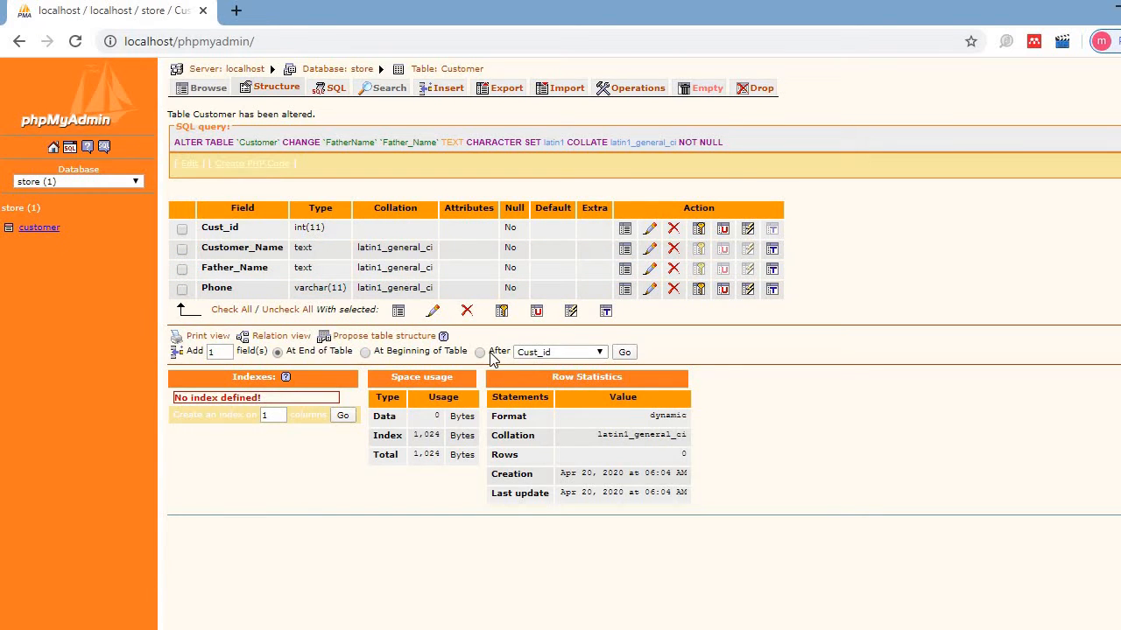
pyautogui.click(596, 353)
pyautogui.click(561, 377)
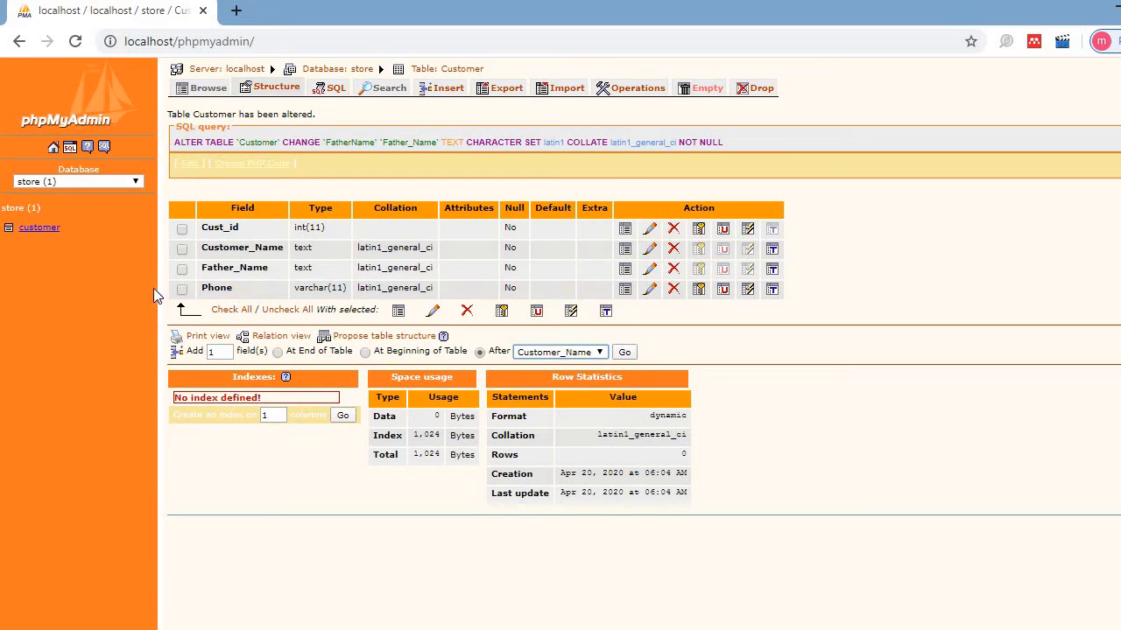
pyautogui.click(625, 353)
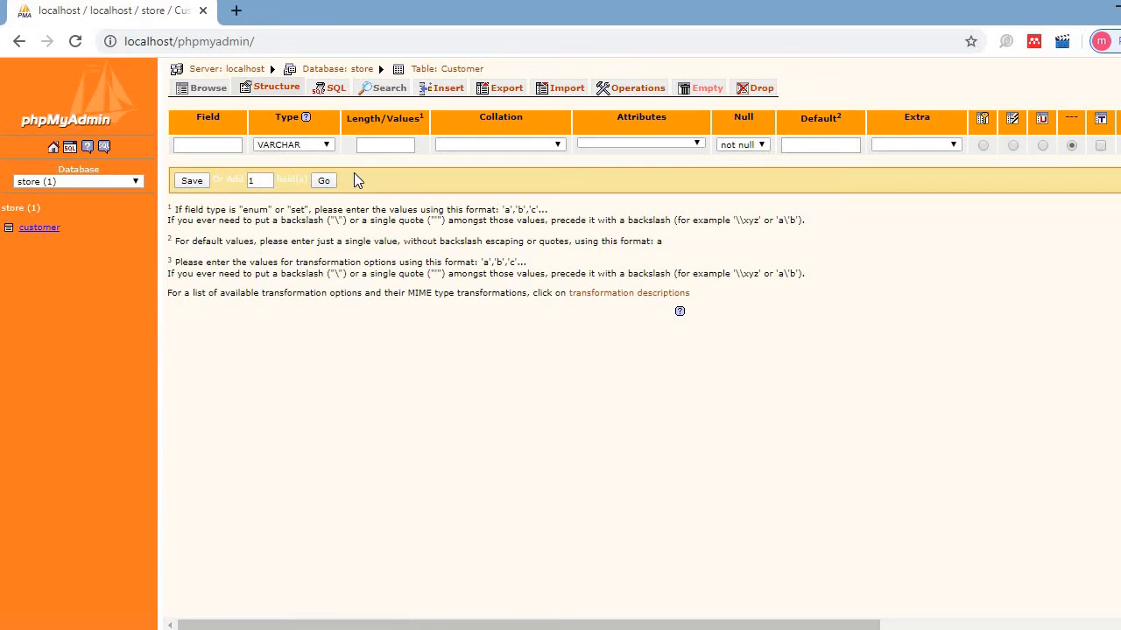
# - Add a Cust_address field of type TEXT, length 100, and save it
pyautogui.click(233, 145)
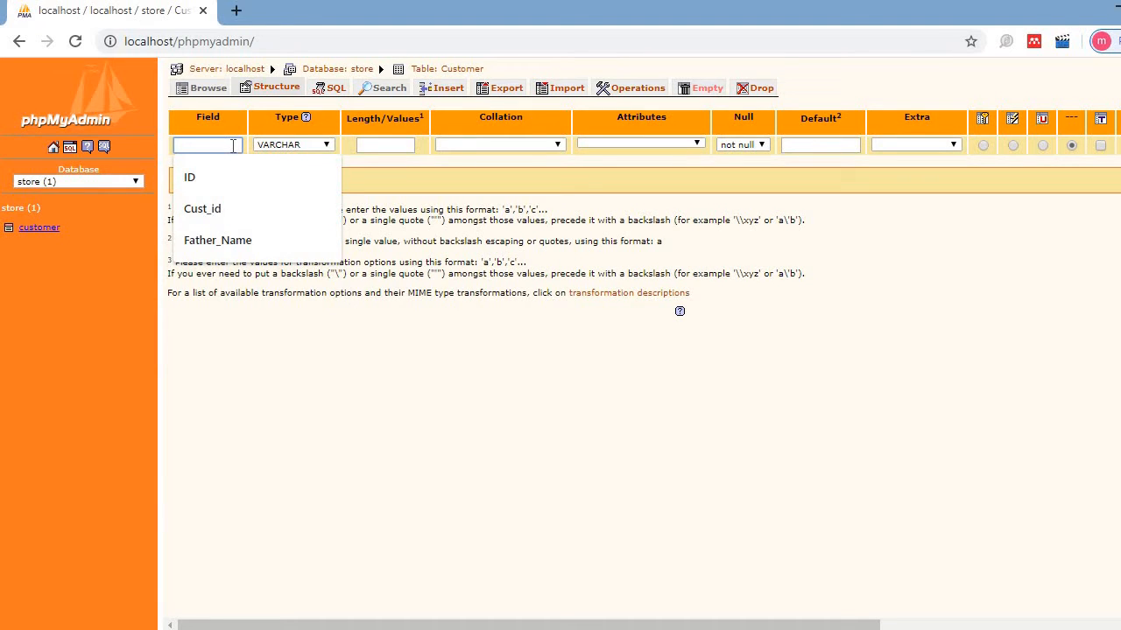
pyautogui.write('sut_address')
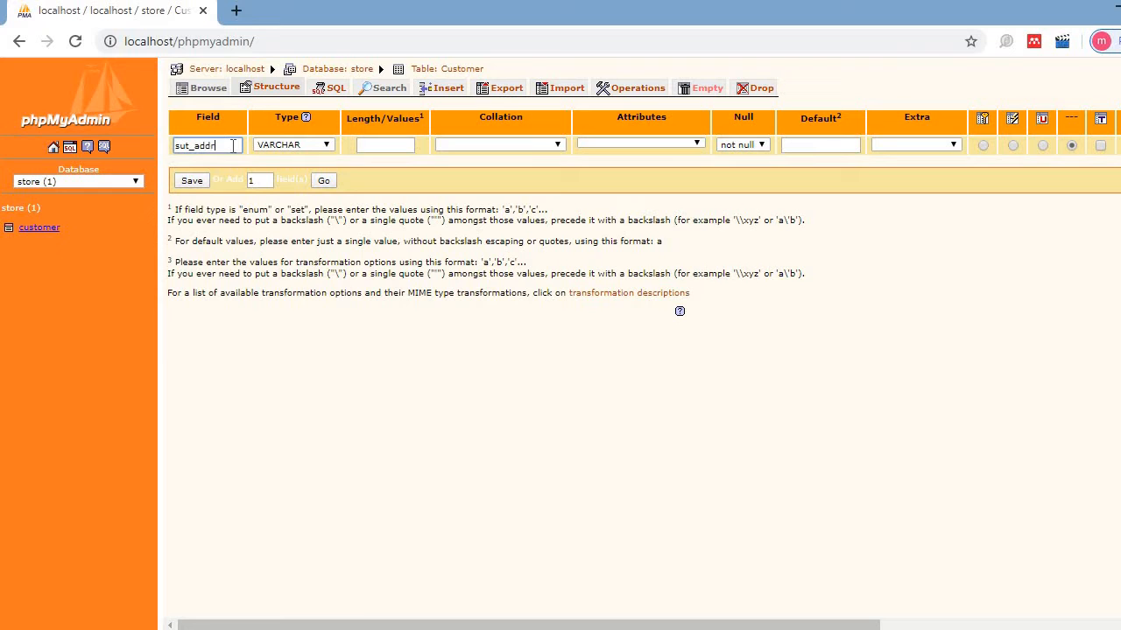
pyautogui.click(326, 145)
pyautogui.click(269, 180)
pyautogui.click(388, 145)
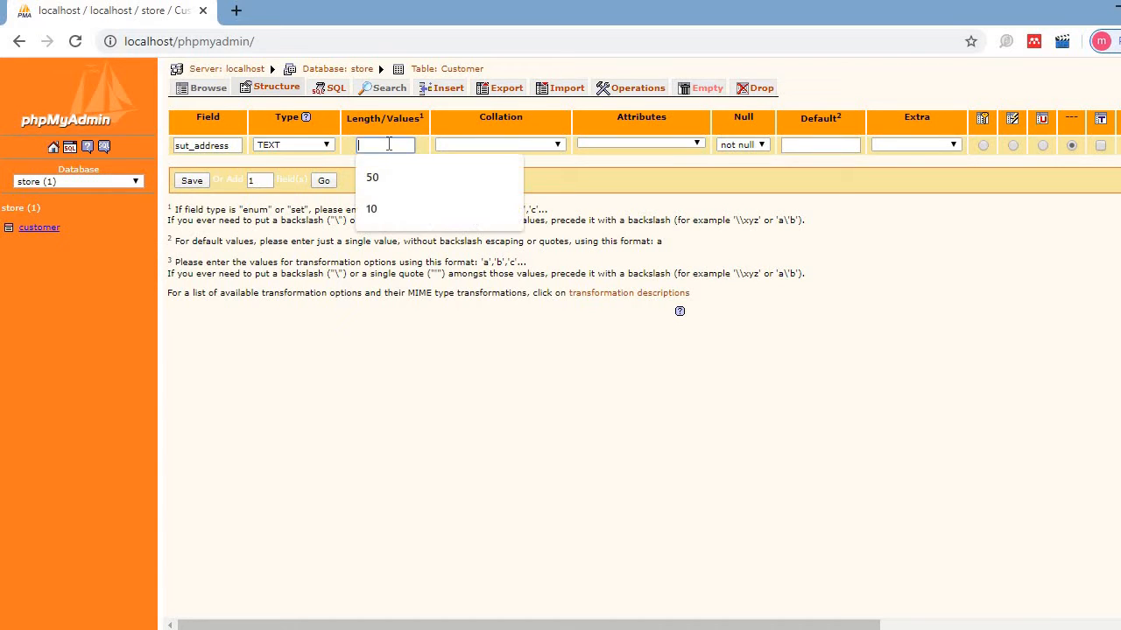
pyautogui.write('100')
pyautogui.press('BackSpace')
pyautogui.press('BackSpace')
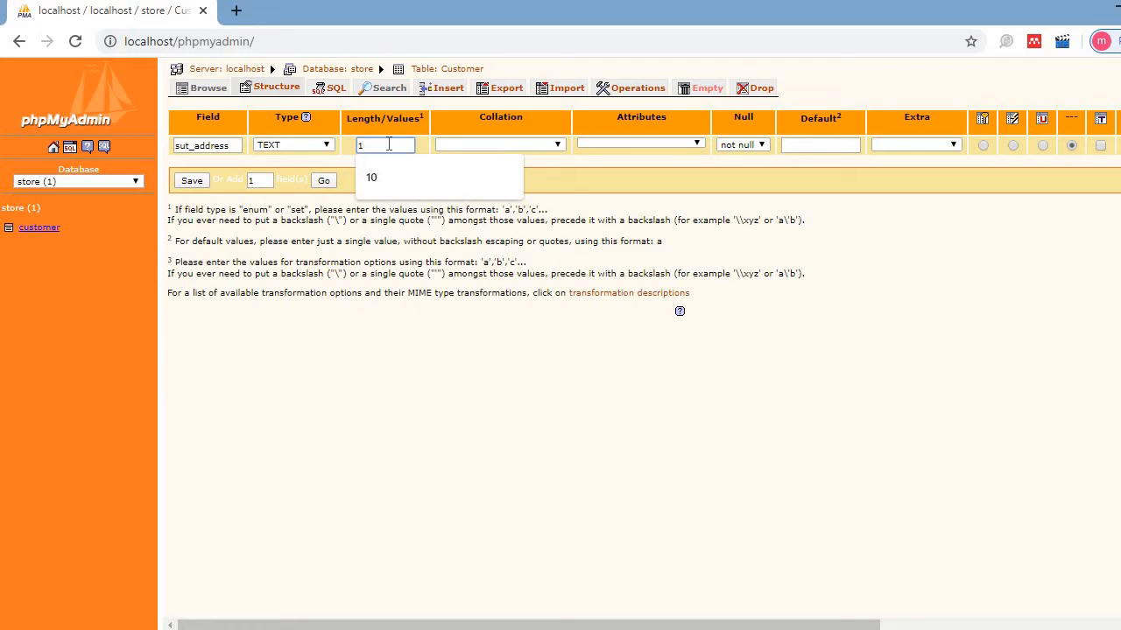
pyautogui.write('00')
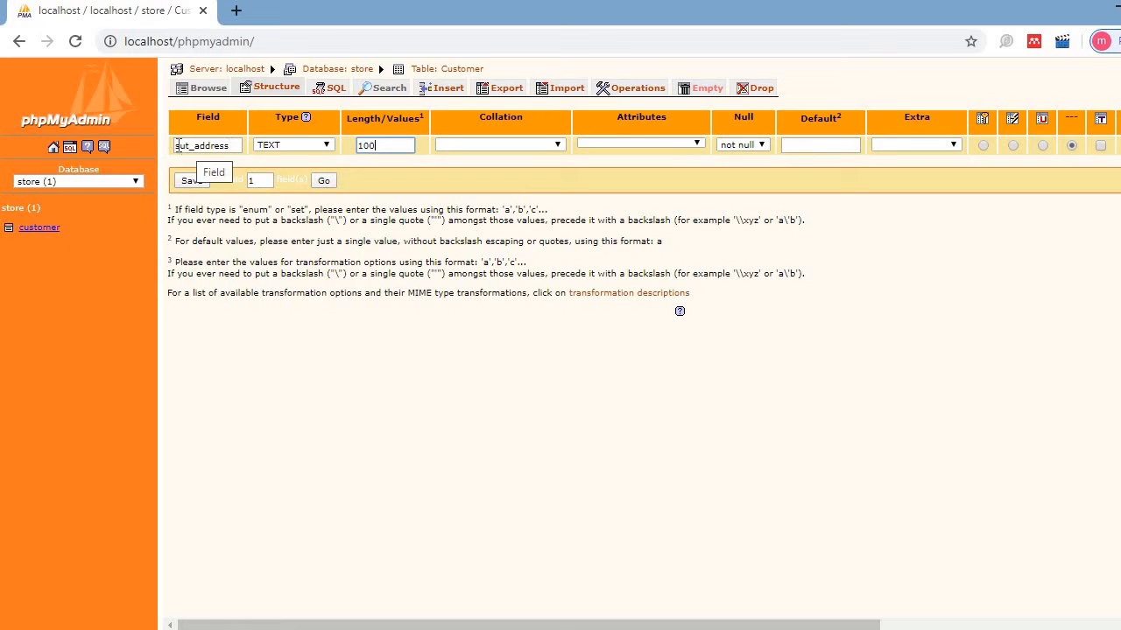
pyautogui.click(191, 149)
pyautogui.press('BackSpace')
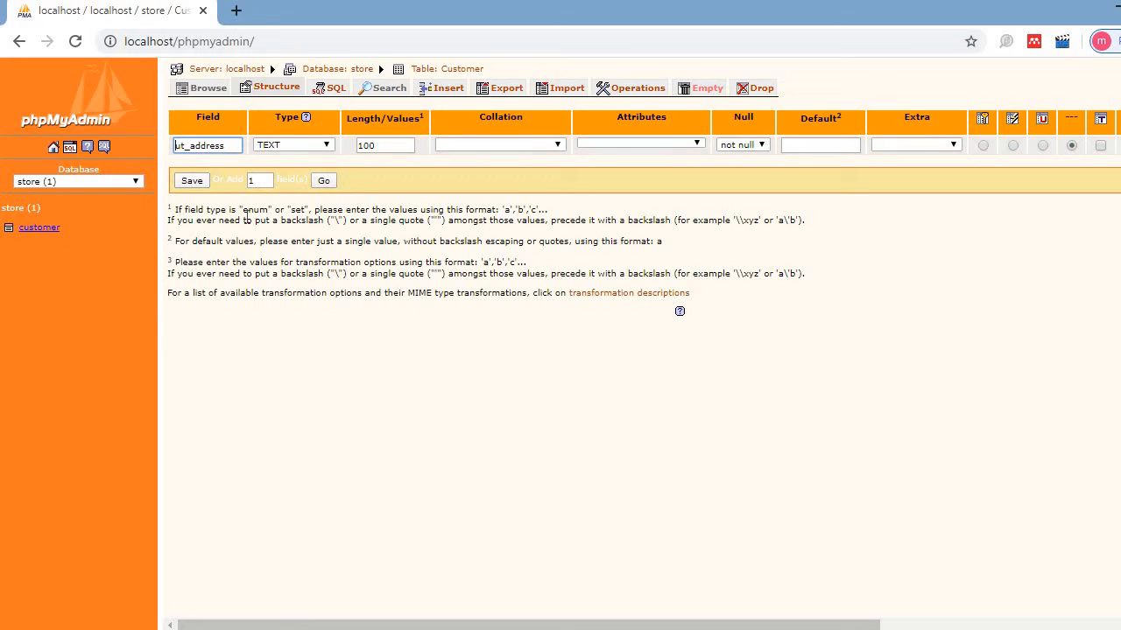
pyautogui.write('Cus')
pyautogui.press('Delete')
pyautogui.click(193, 182)
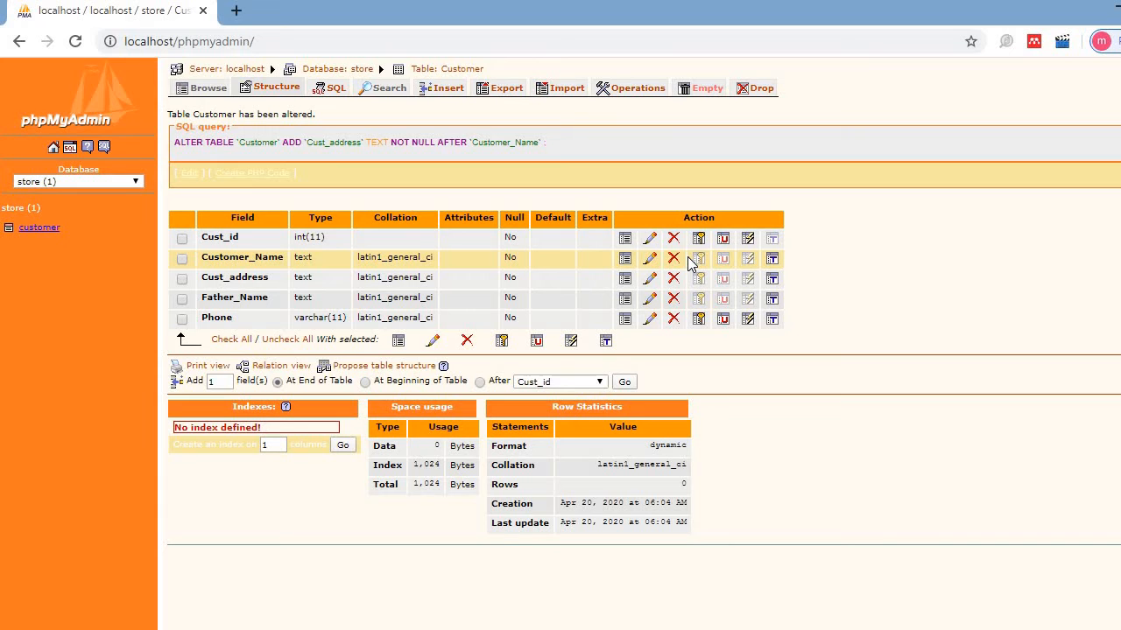
# - Set Cust_id as the Customer table's primary key and confirm
pyautogui.click(182, 239)
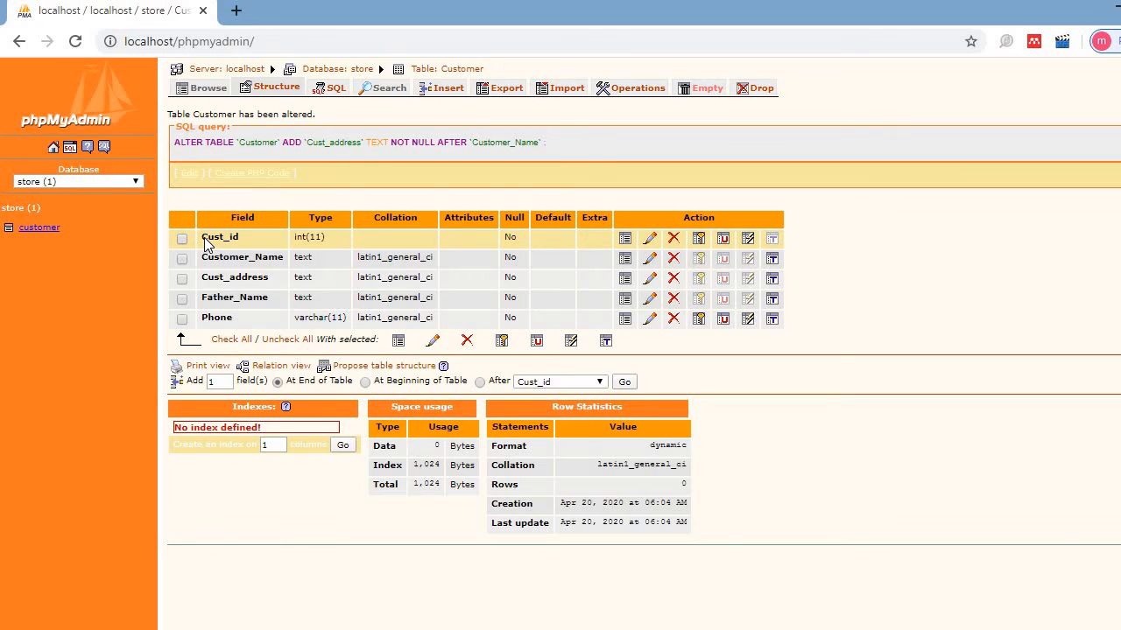
pyautogui.click(699, 239)
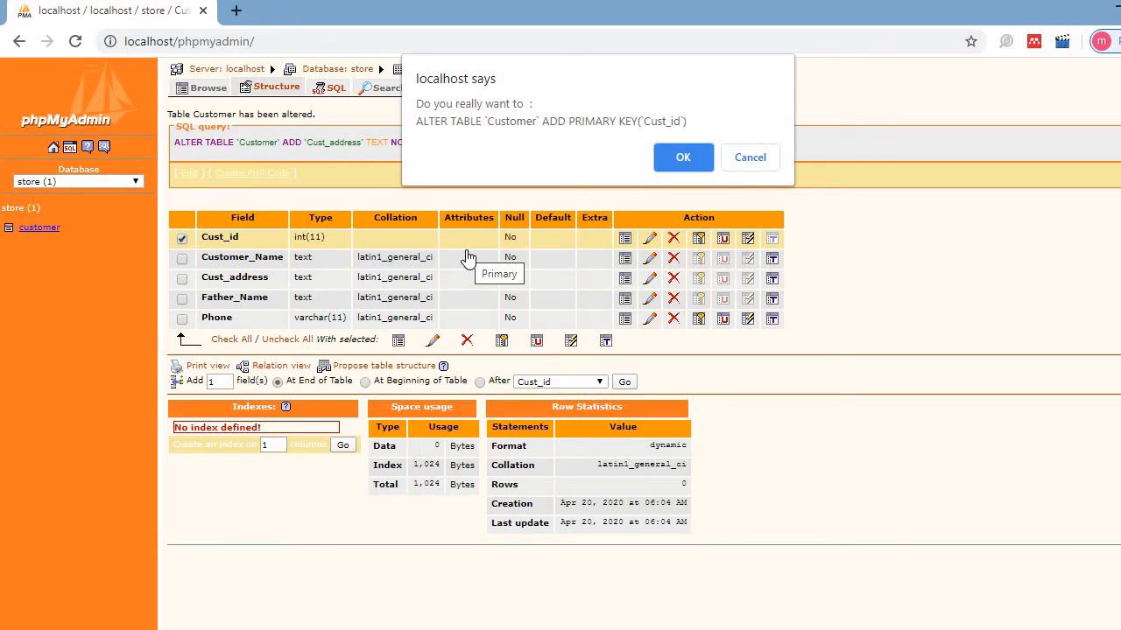
pyautogui.click(683, 157)
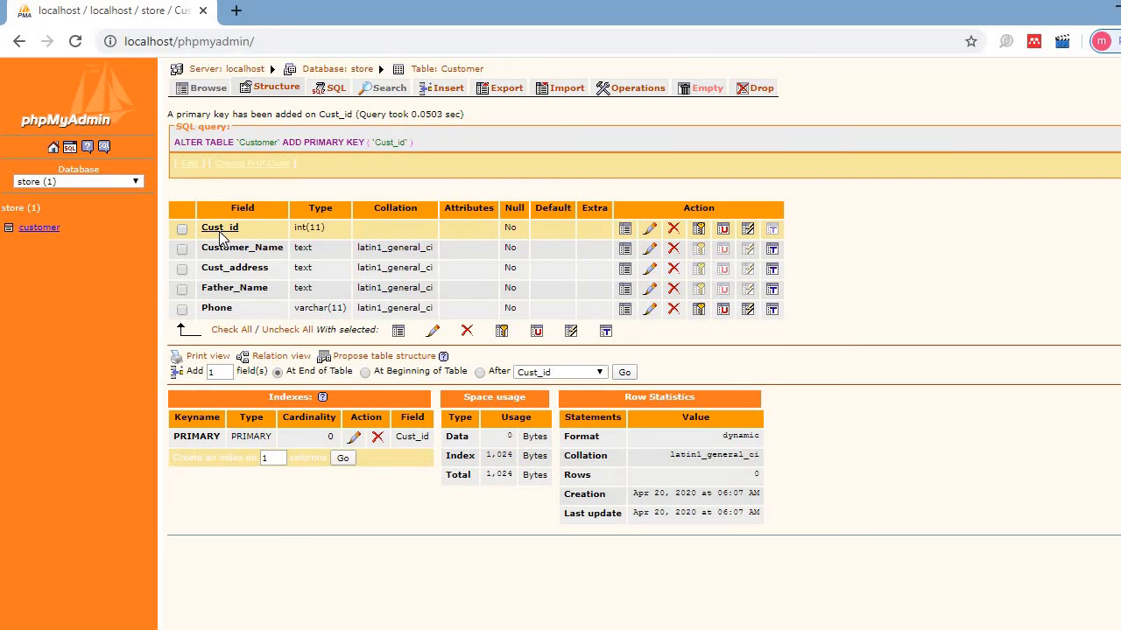
pyautogui.click(47, 231)
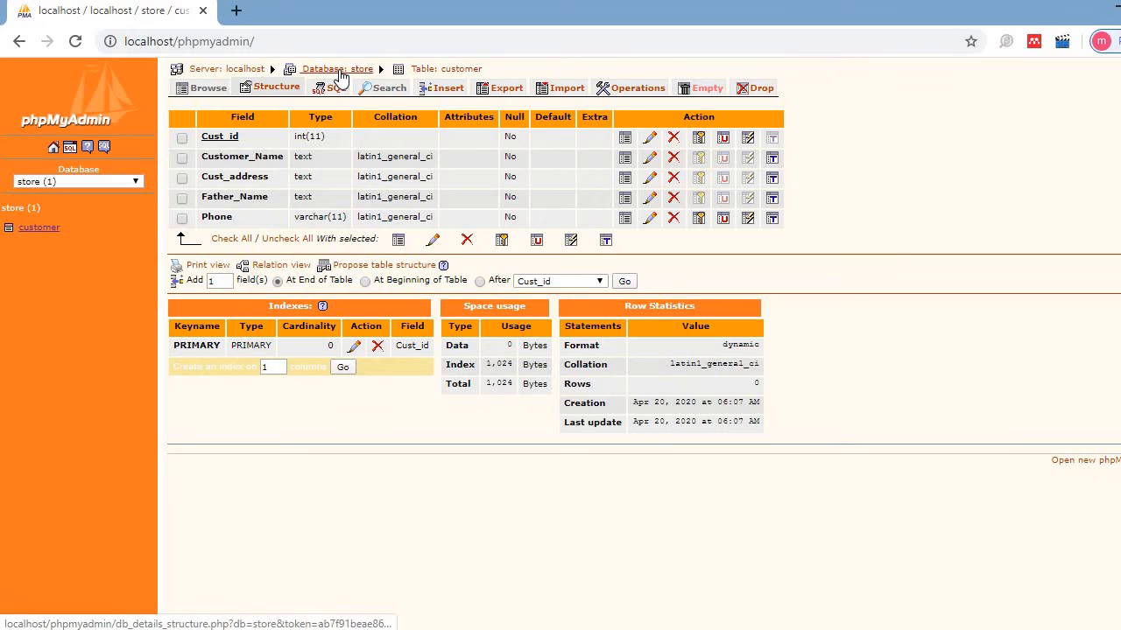
# - Create a table named employee with 4 fields in the store database
pyautogui.click(342, 70)
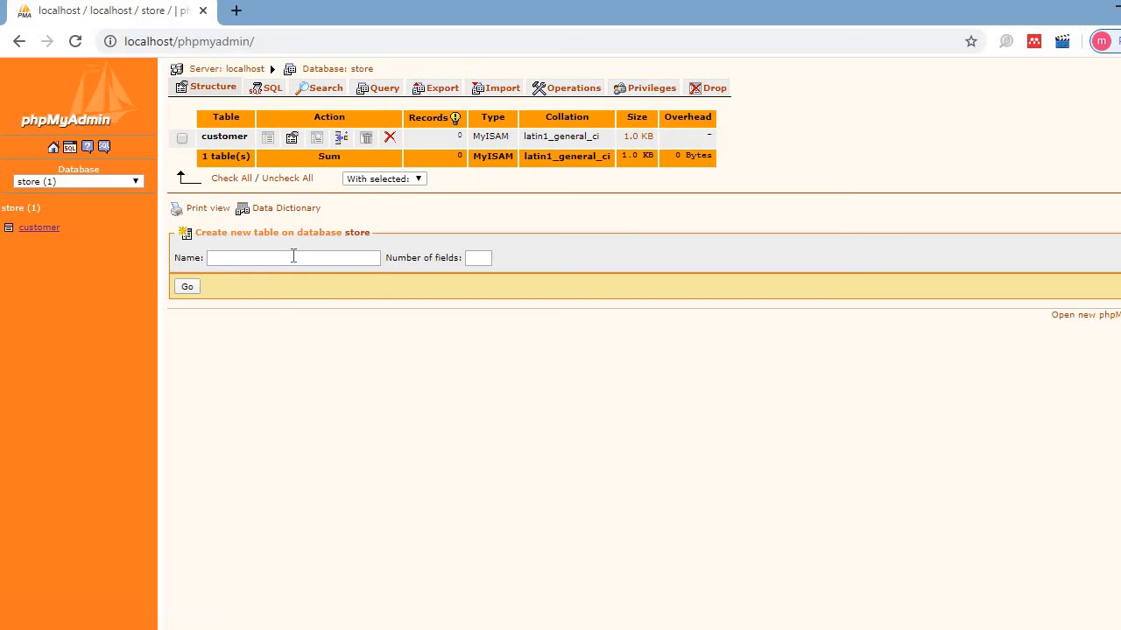
pyautogui.click(293, 256)
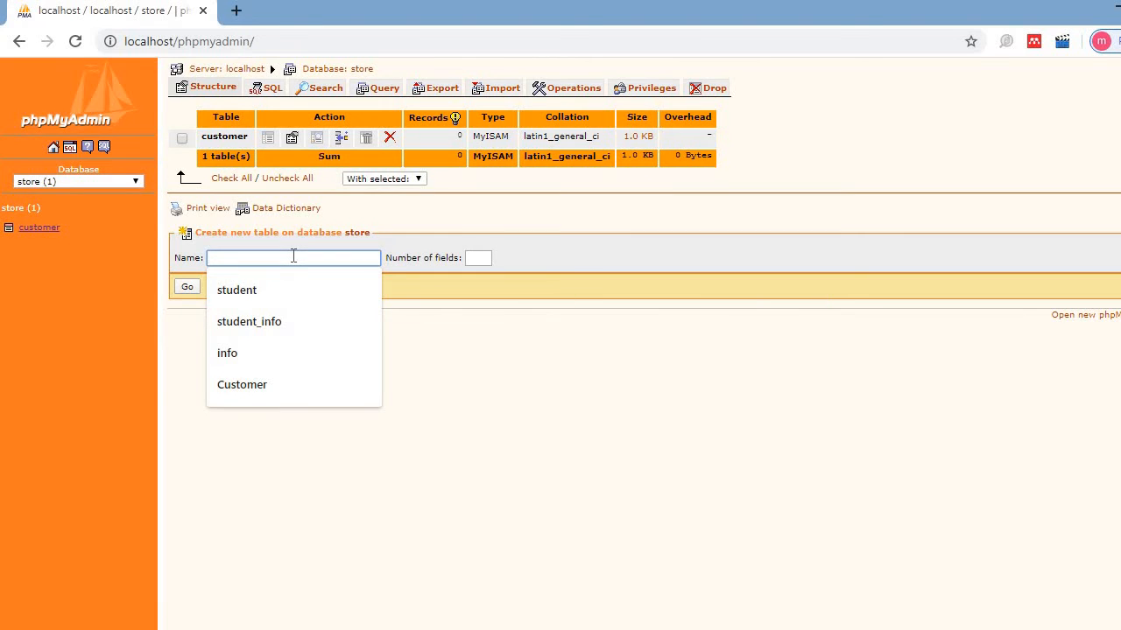
pyautogui.write('employee')
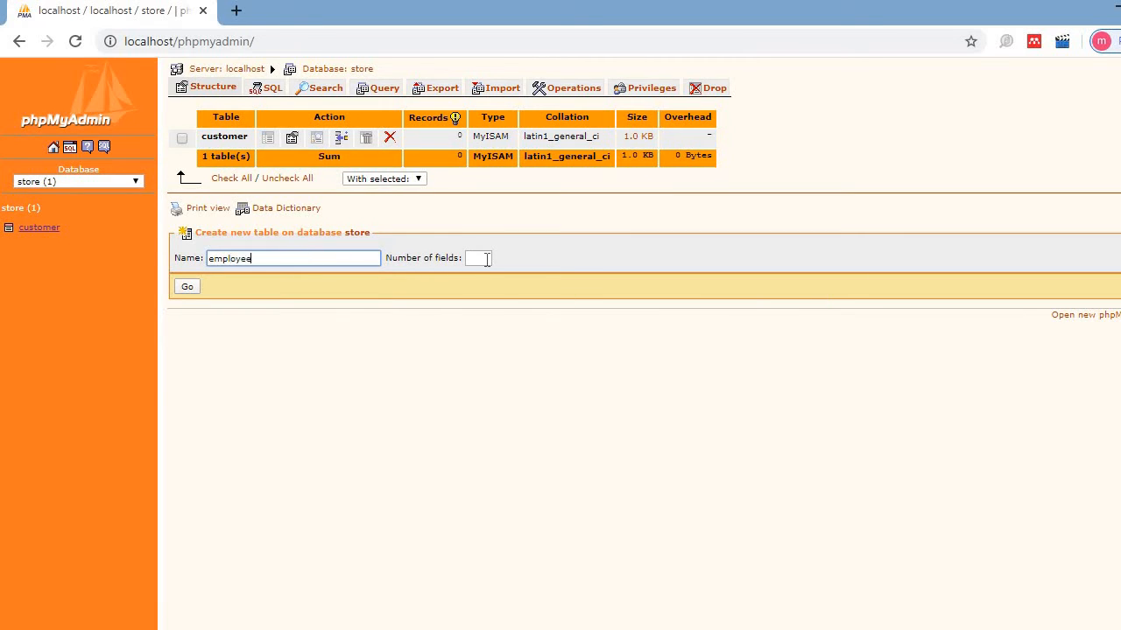
pyautogui.click(488, 258)
pyautogui.write('2')
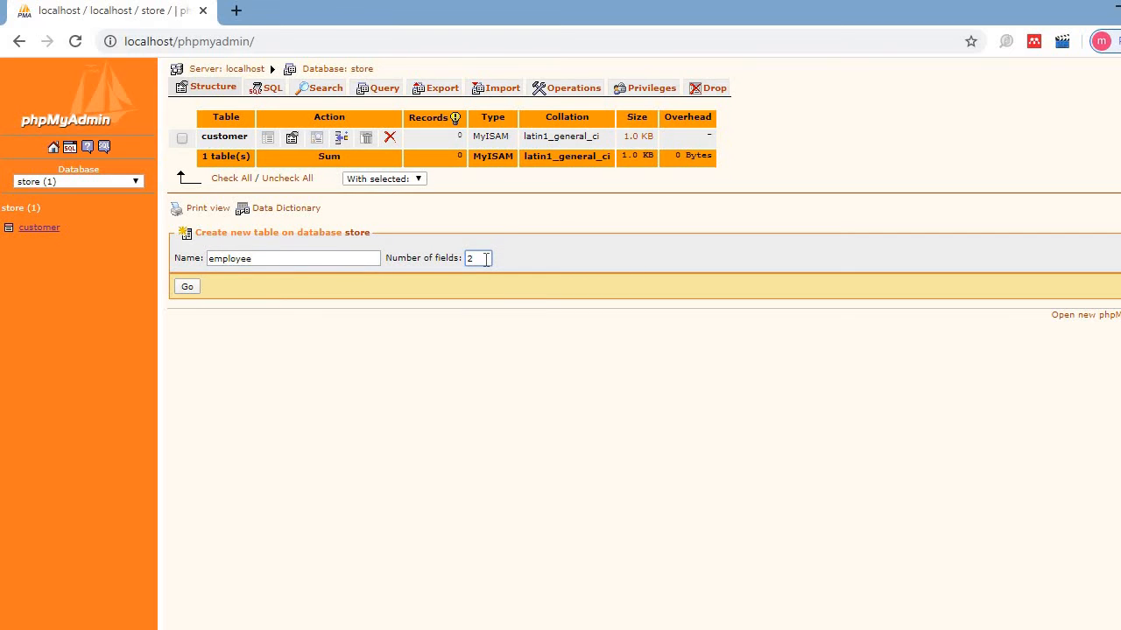
pyautogui.write('4')
pyautogui.click(185, 287)
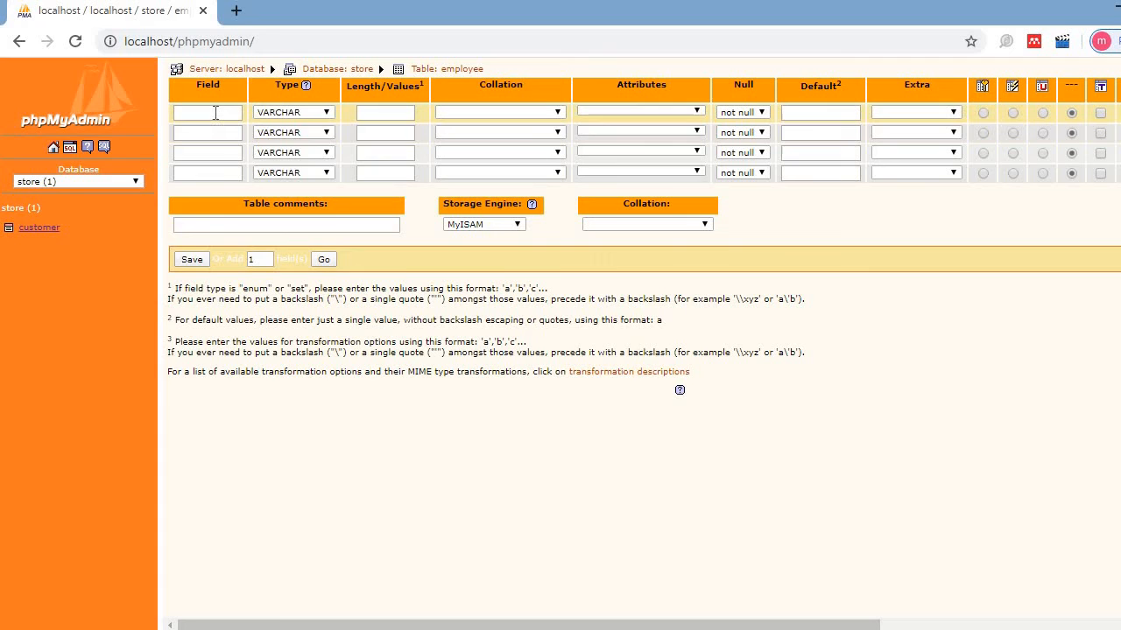
# - Define the first field as id of type INT
pyautogui.click(215, 113)
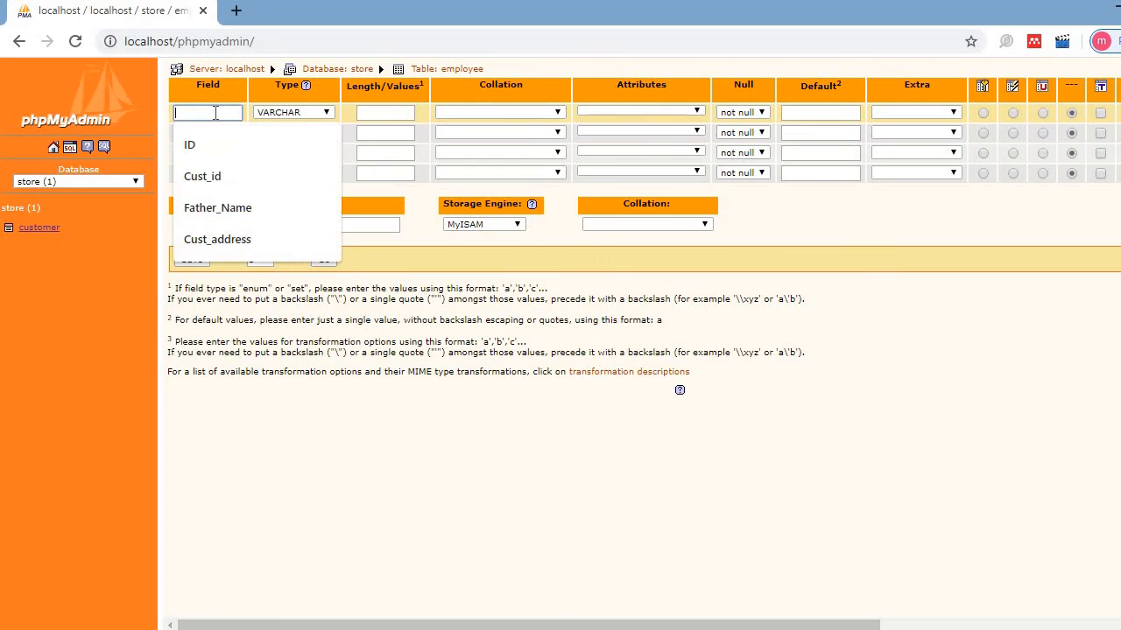
pyautogui.write('id')
pyautogui.press('Tab')
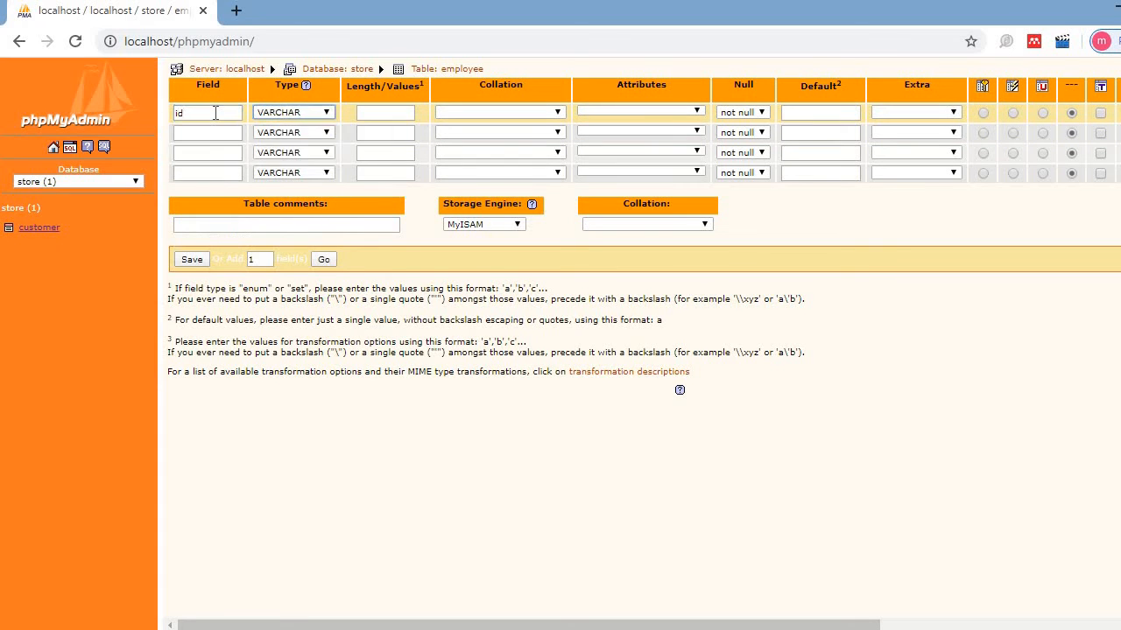
pyautogui.press('i')
pyautogui.press('Tab')
pyautogui.press('Tab')
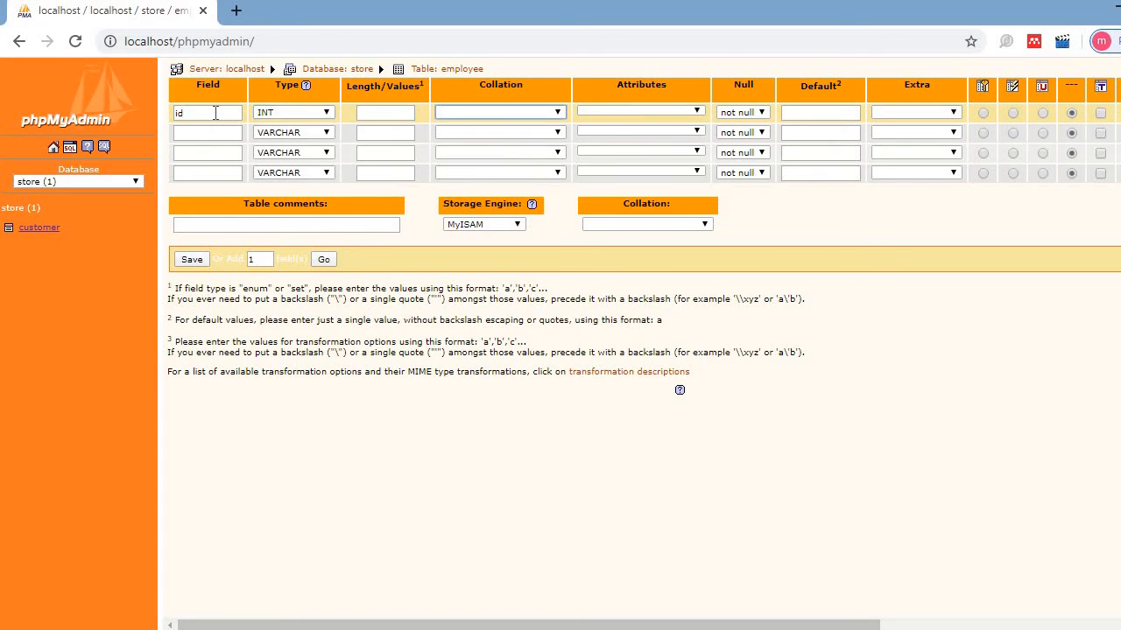
# - Define the second field as Name_Emp, type TEXT, length 50
pyautogui.click(219, 130)
pyautogui.write('t')
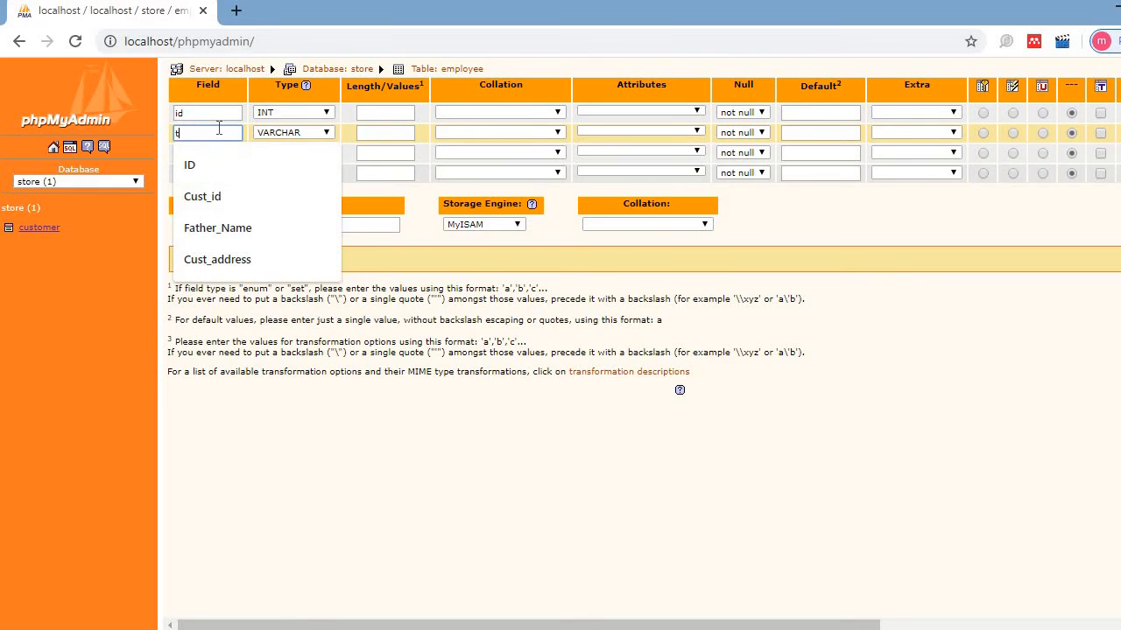
pyautogui.write('e')
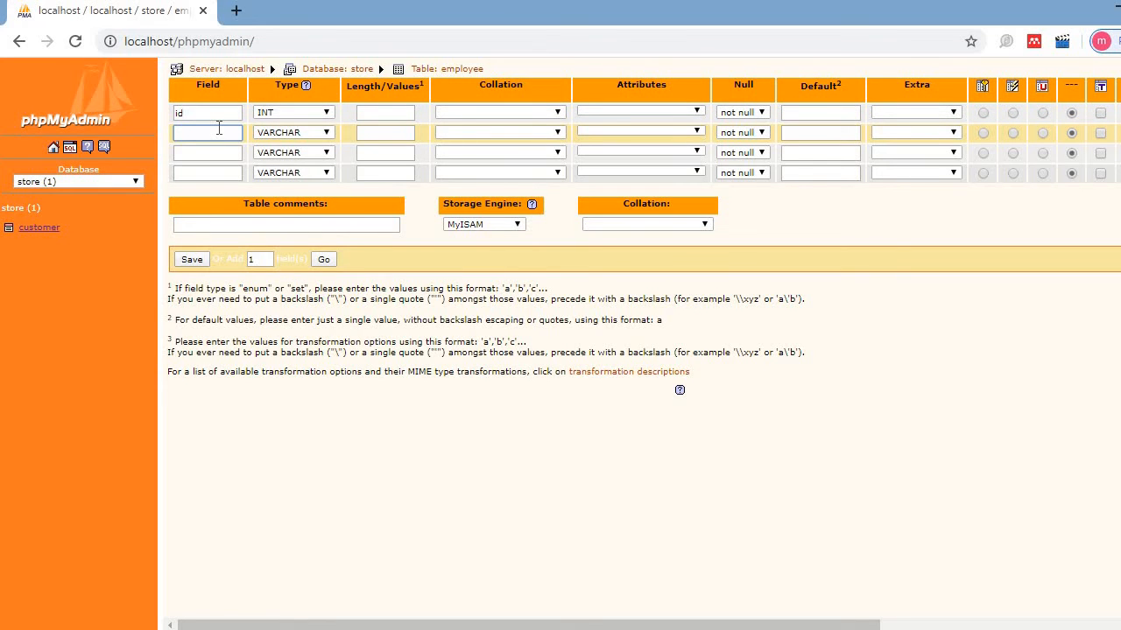
pyautogui.press('BackSpace')
pyautogui.press('BackSpace')
pyautogui.press('BackSpace')
pyautogui.write('Name_Emp')
pyautogui.press('Tab')
pyautogui.press('t')
pyautogui.press('Tab')
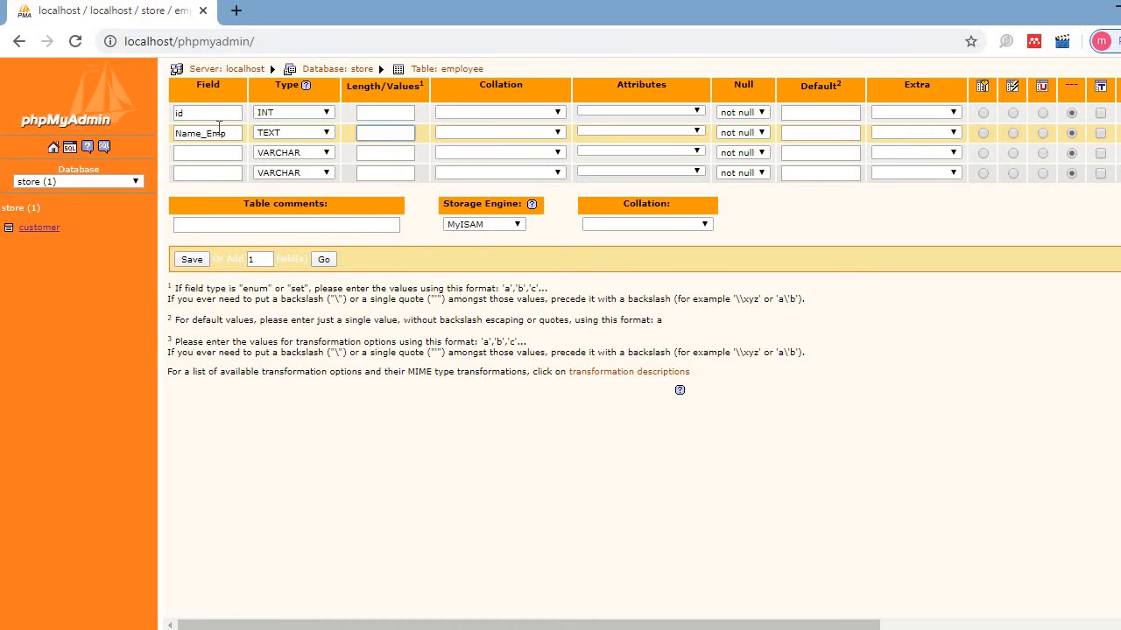
pyautogui.write('50')
# - Define the third field as Father_Emp, type TEXT, length 50
pyautogui.click(215, 151)
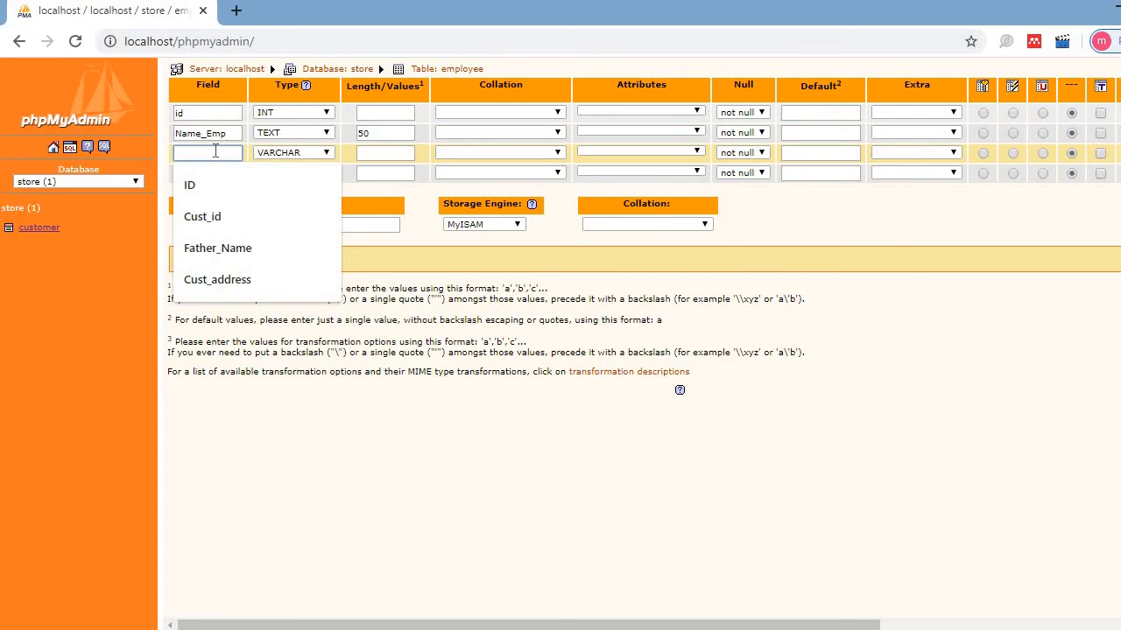
pyautogui.write('Name_')
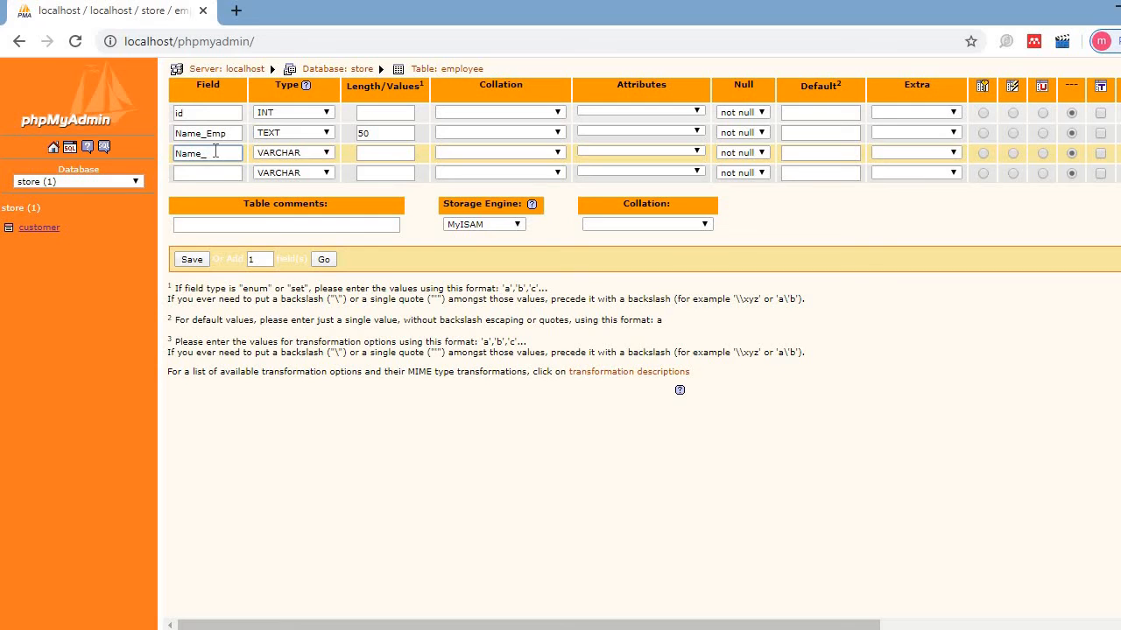
pyautogui.write('Father')
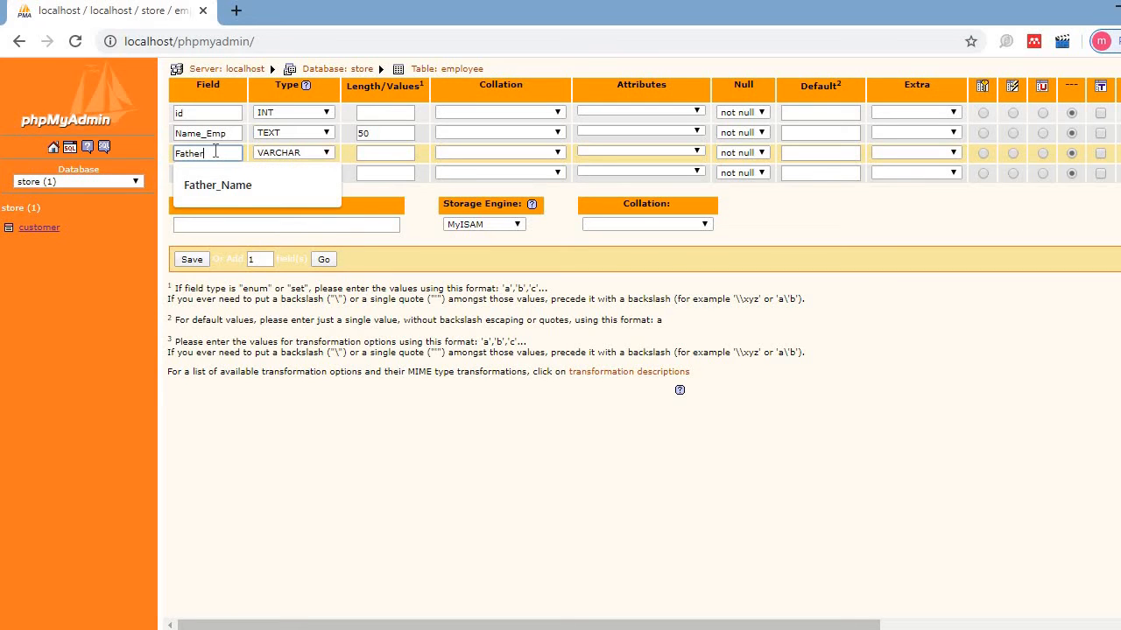
pyautogui.press('Down')
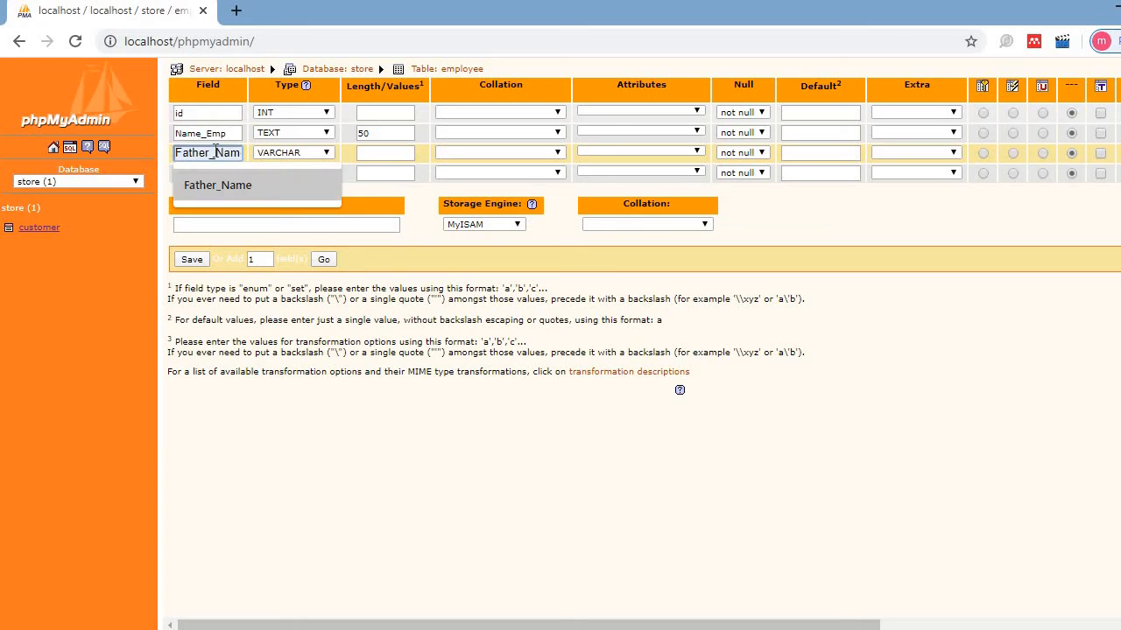
pyautogui.write('athe')
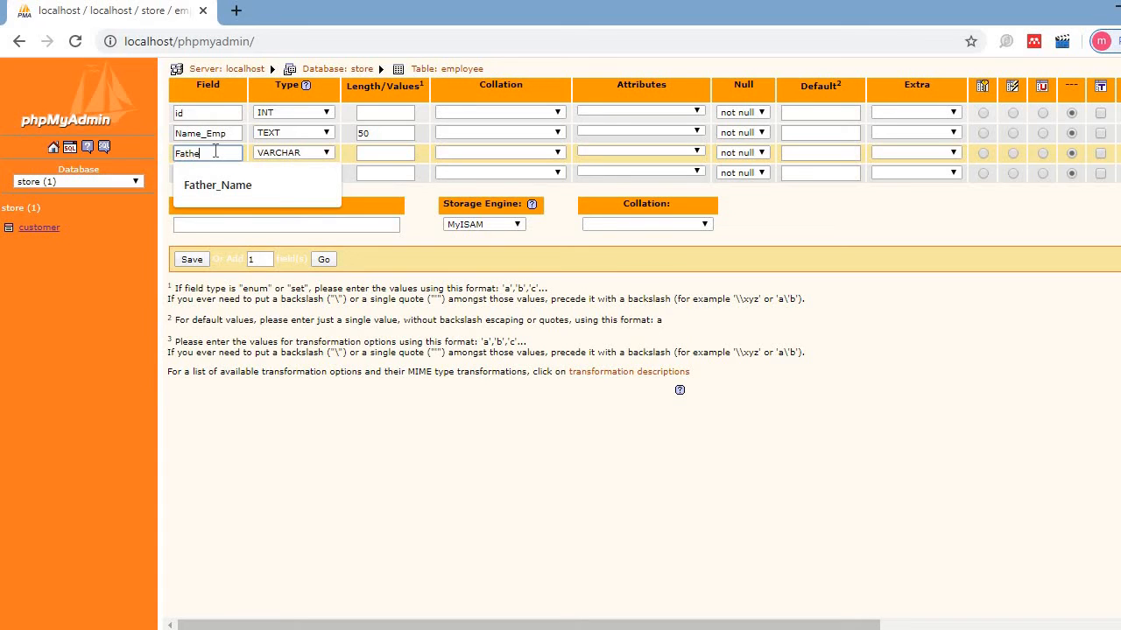
pyautogui.write('r_Emp')
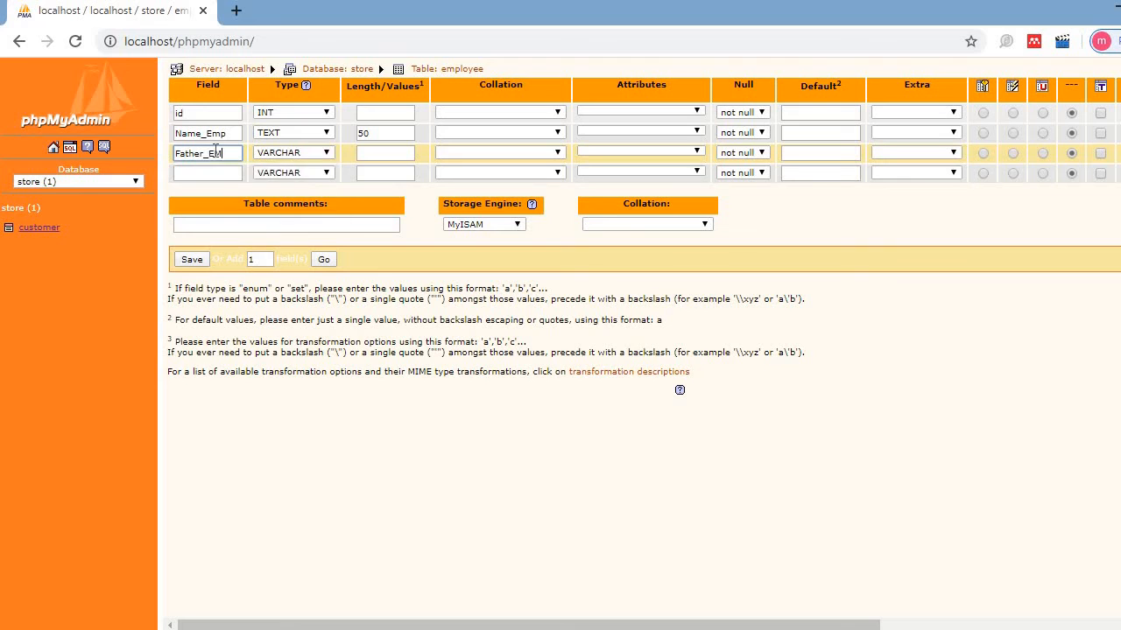
pyautogui.press('Tab')
pyautogui.press('Down')
pyautogui.press('Tab')
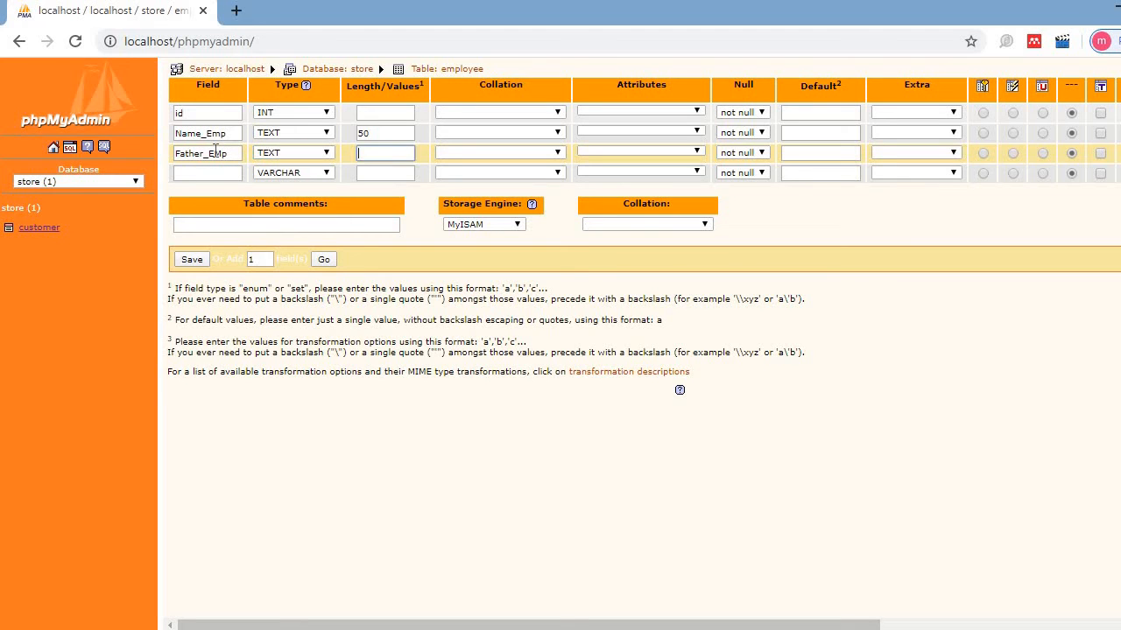
pyautogui.write('50')
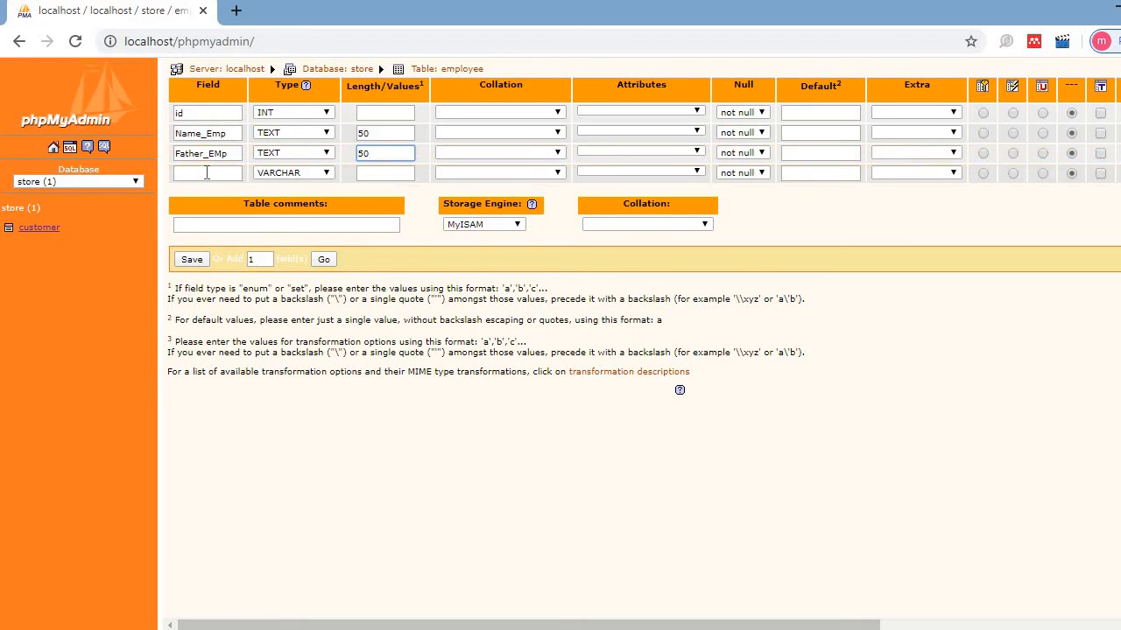
# - Define the fourth field as Phone, type TEXT, length 11
pyautogui.click(207, 173)
pyautogui.write('Phone')
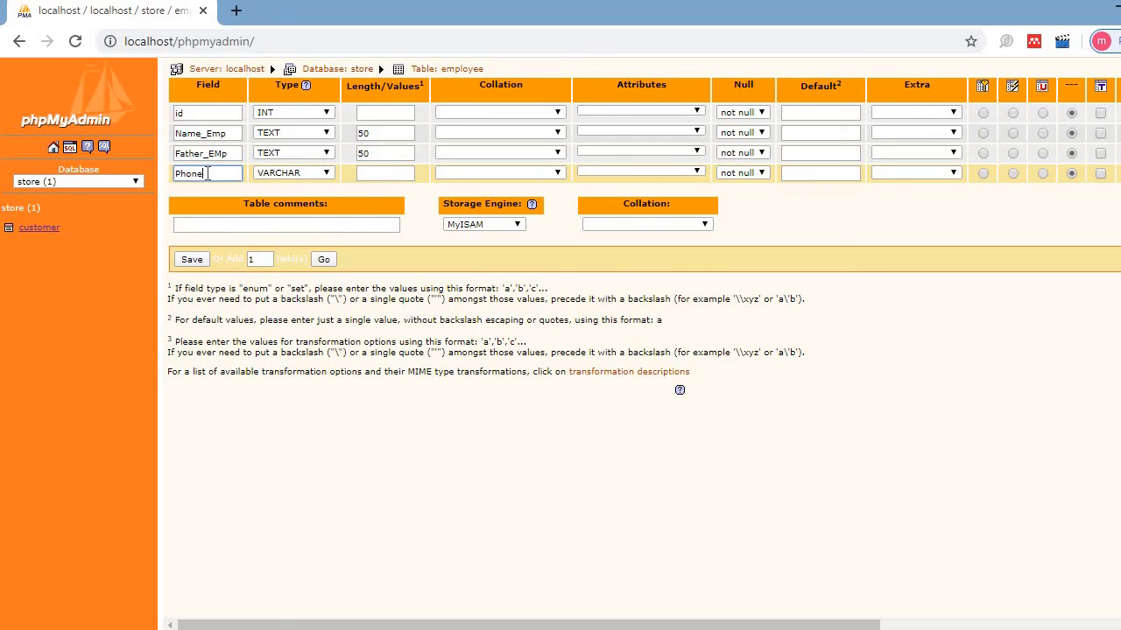
pyautogui.press('Tab')
pyautogui.press('Down')
pyautogui.press('Tab')
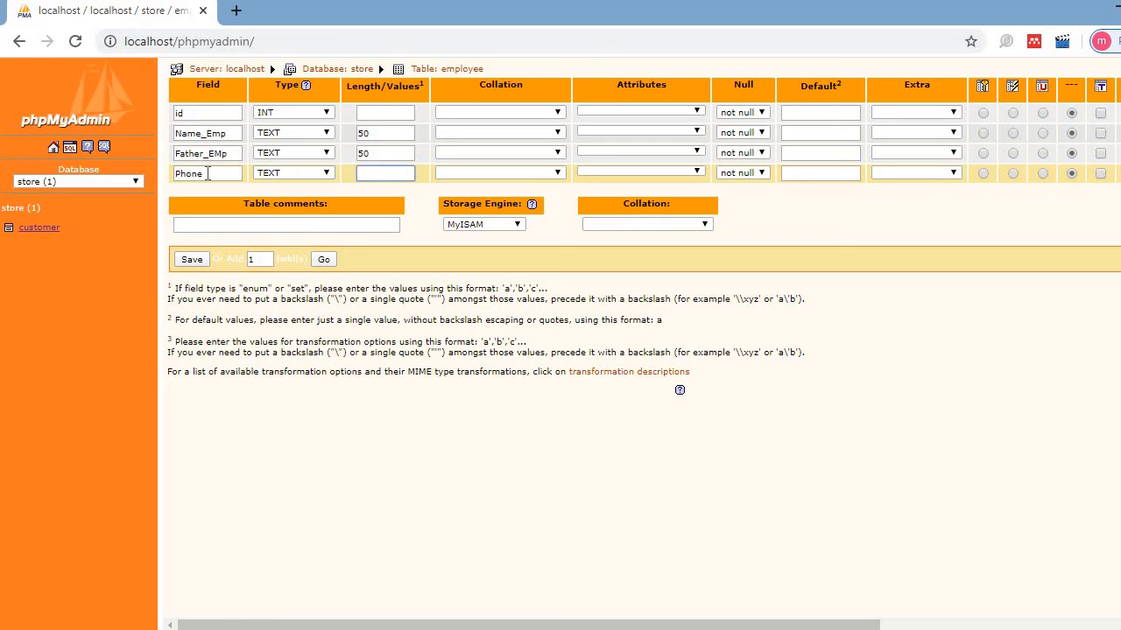
pyautogui.write('11')
# - Save the new employee table, then drop it from the store database, leaving only customer
pyautogui.click(190, 260)
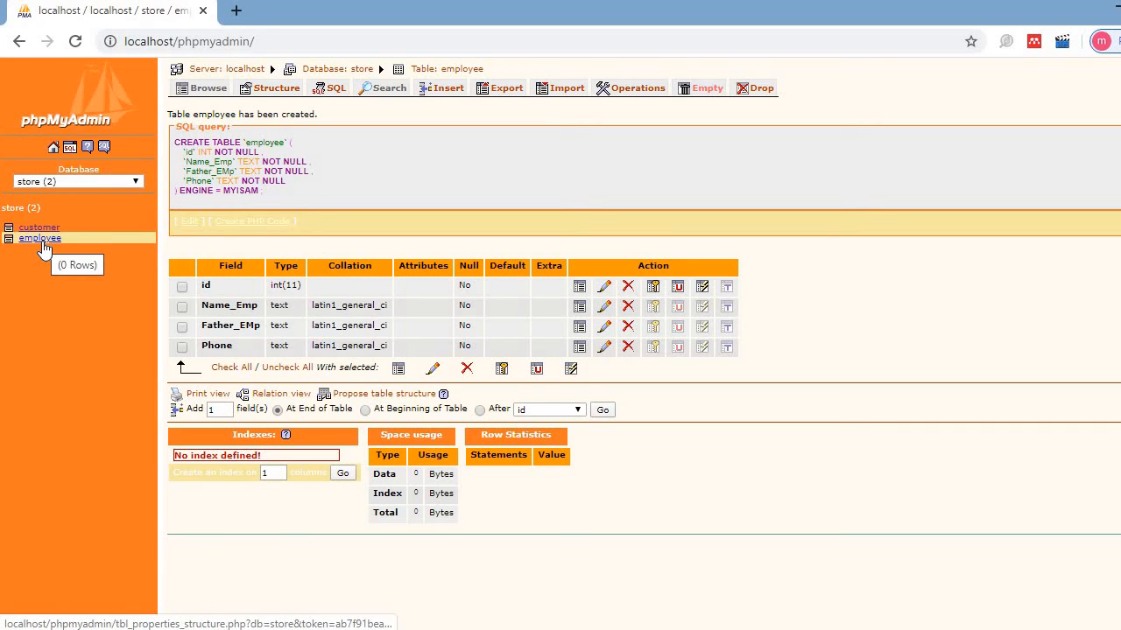
pyautogui.click(361, 75)
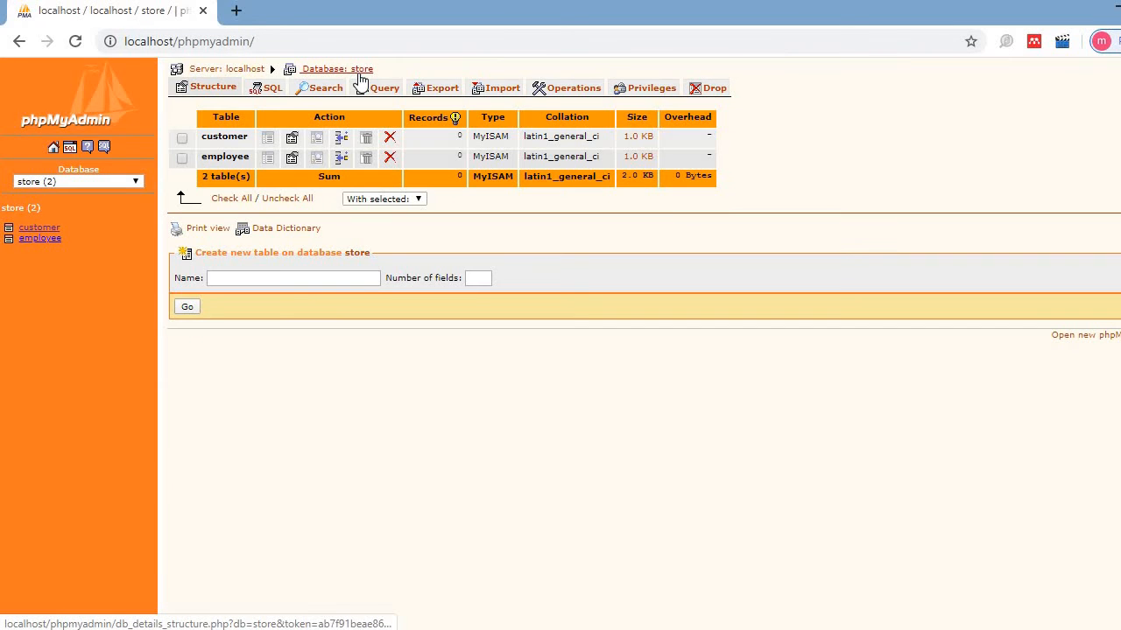
pyautogui.click(182, 159)
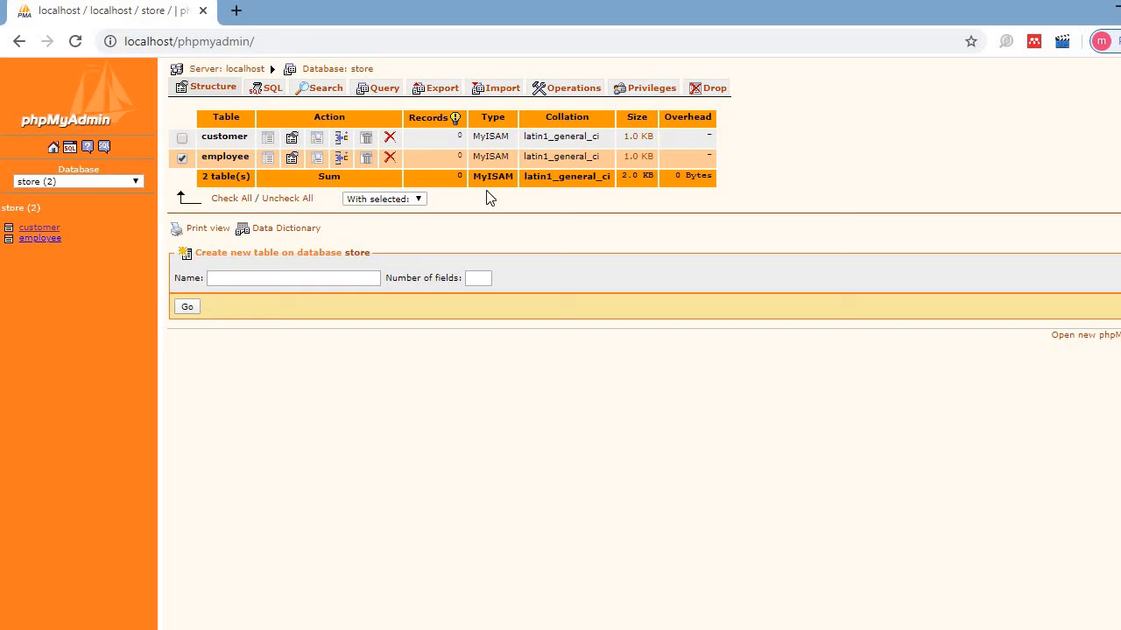
pyautogui.click(388, 162)
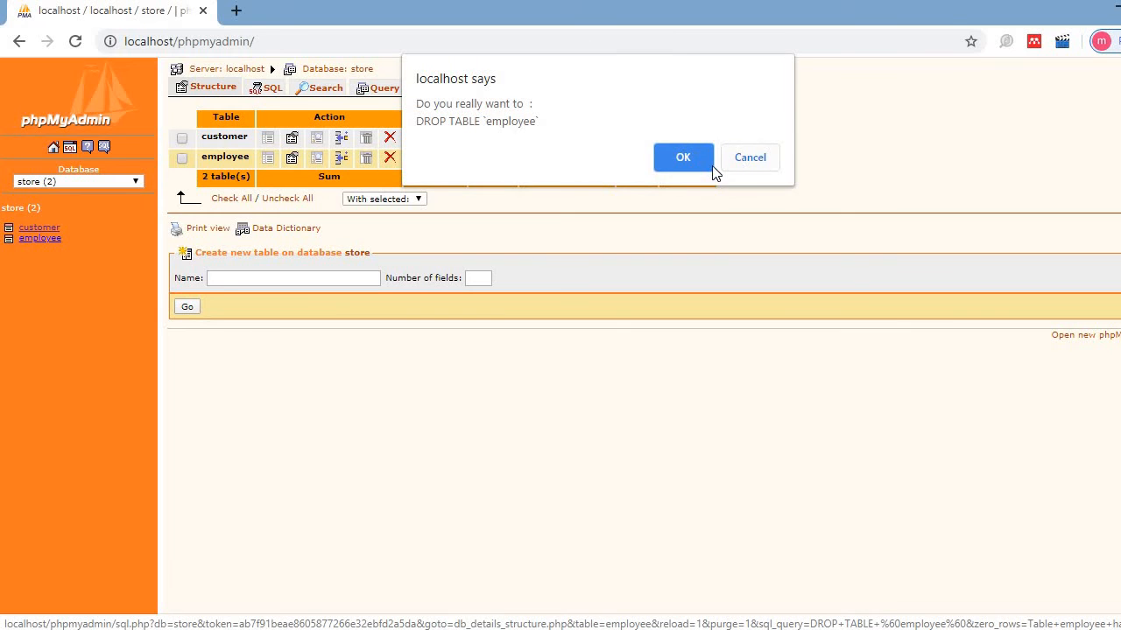
pyautogui.click(711, 166)
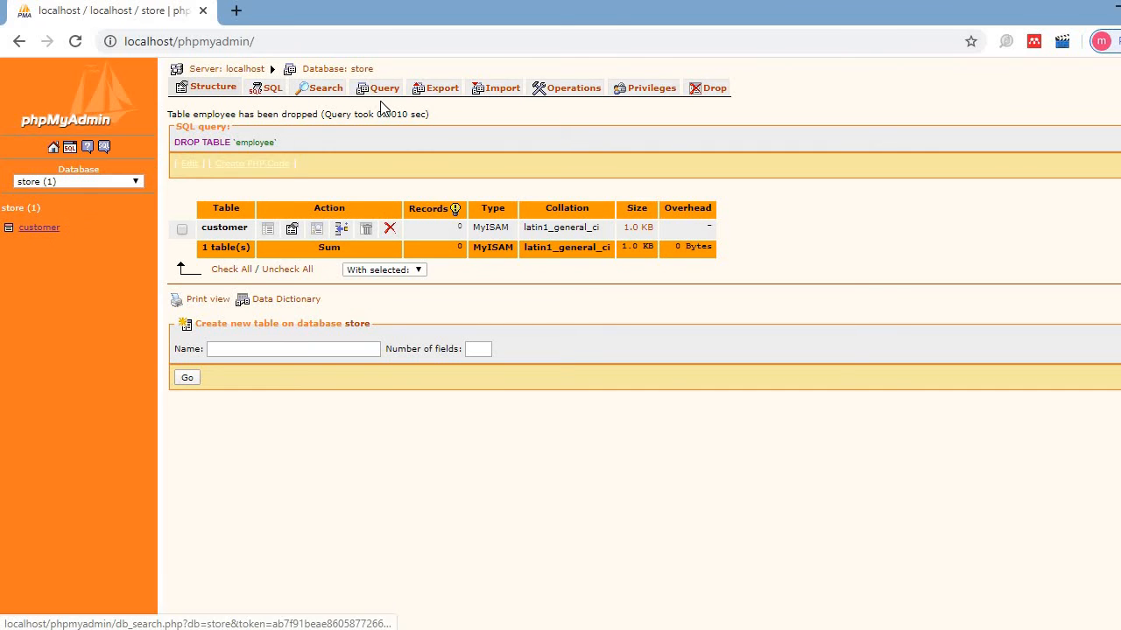
# - Open the customer table's Structure page showing Cust_id, Customer_Name, Cust_address, Father_Name and Phone
pyautogui.click(39, 228)
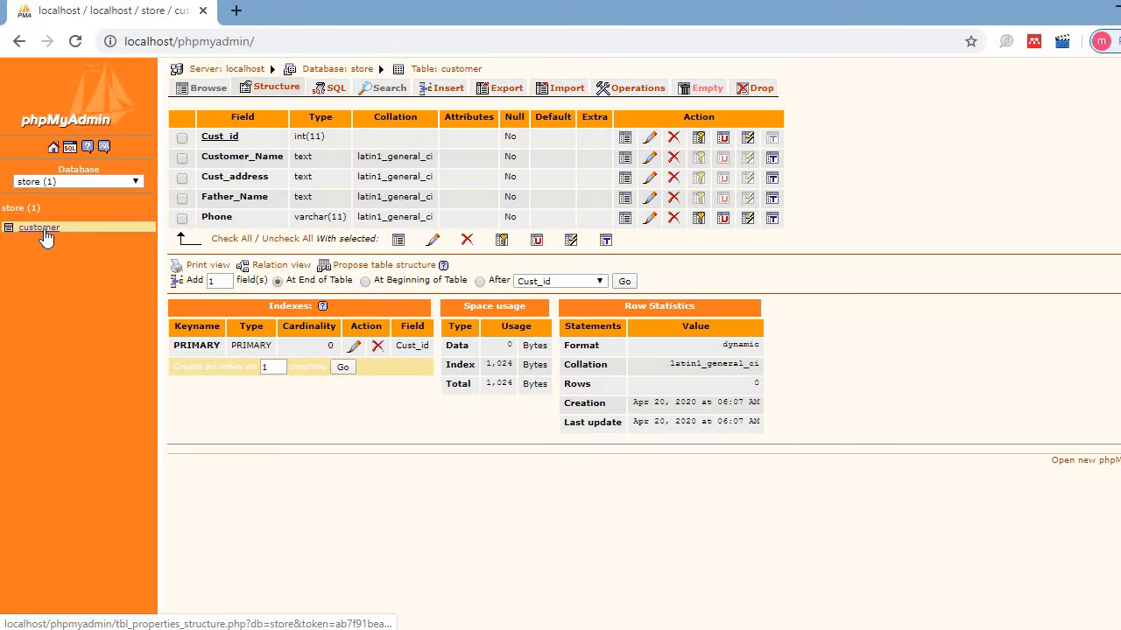
pyautogui.click(43, 231)
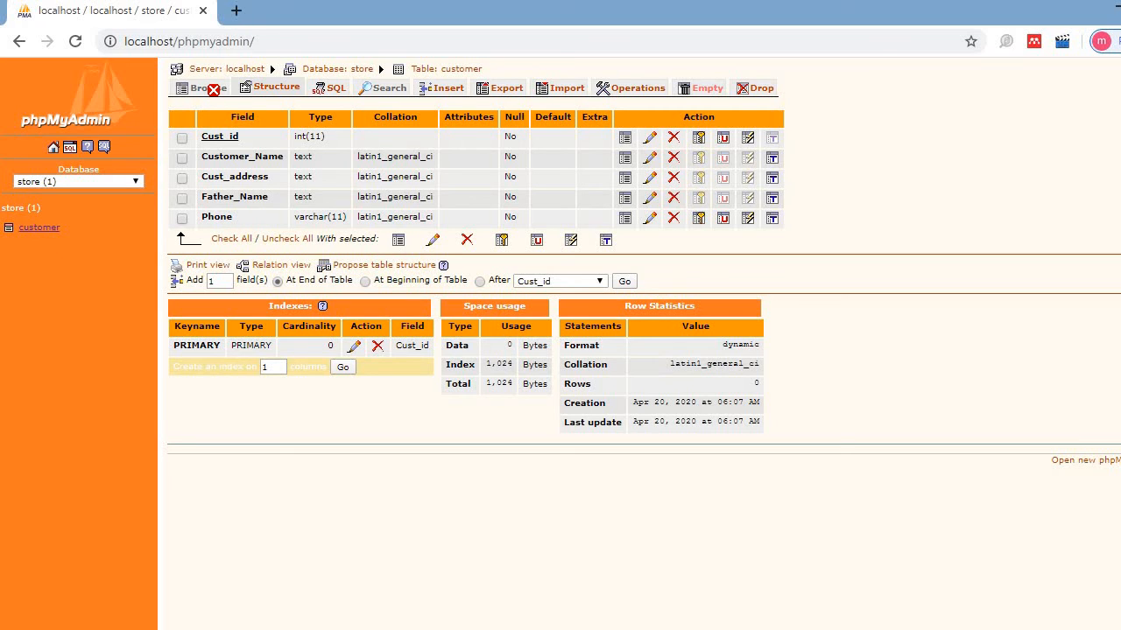
# - Start a new customer row with Cust_id 1 and the customer's name
pyautogui.click(447, 88)
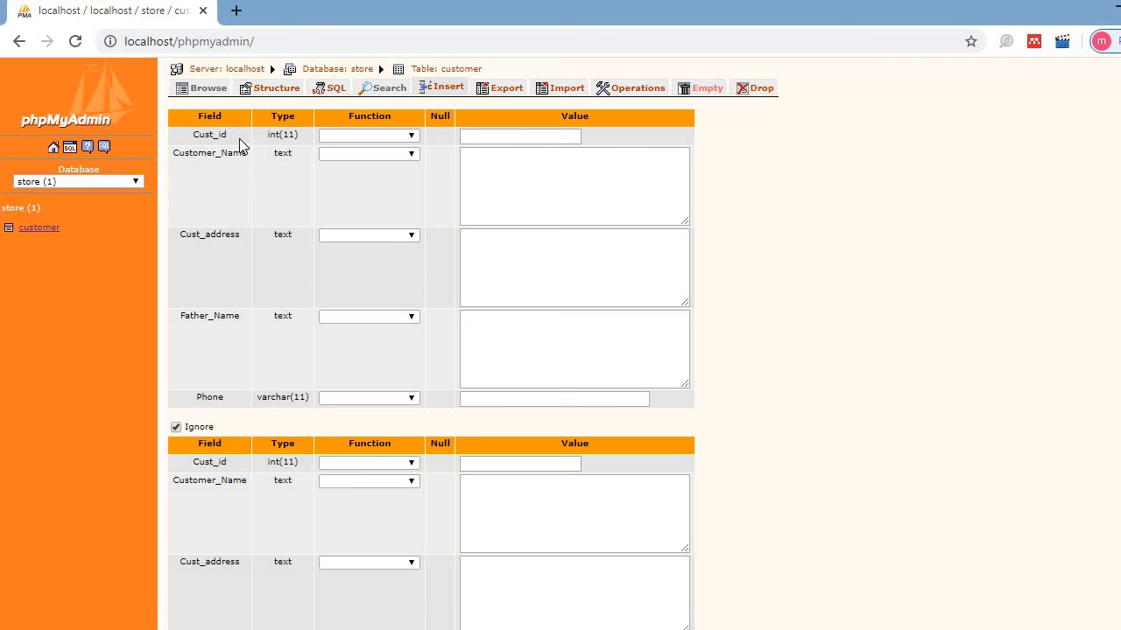
pyautogui.click(547, 143)
pyautogui.write('1')
pyautogui.press('Tab')
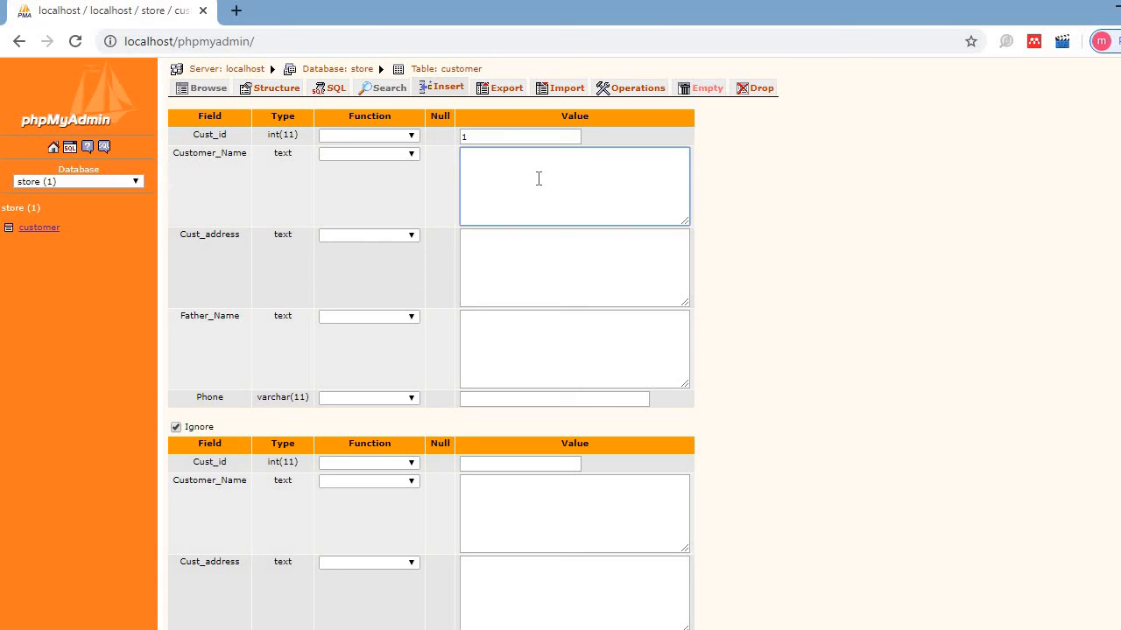
pyautogui.write('Hmm')
pyautogui.press('BackSpace')
pyautogui.press('BackSpace')
pyautogui.write('ammad')
pyautogui.press('Tab')
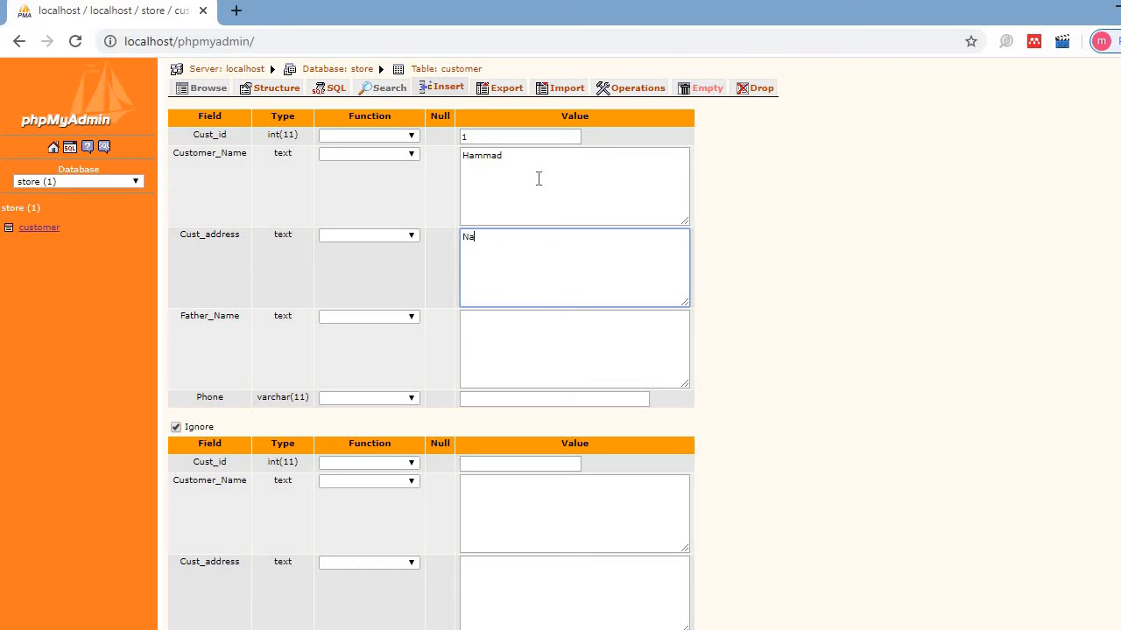
# - Fill in the customer's address, father's name and phone number, correcting typos
pyautogui.press('Tab')
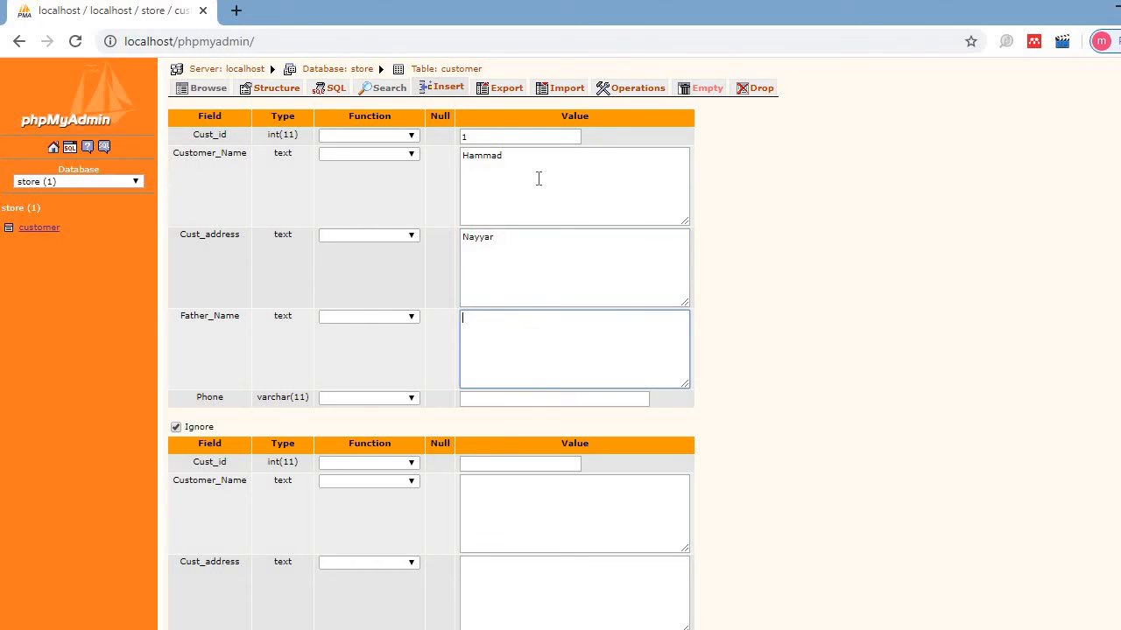
pyautogui.hotkey('shift', 'Tab')
pyautogui.press('BackSpace')
pyautogui.press('BackSpace')
pyautogui.press('BackSpace')
pyautogui.press('BackSpace')
pyautogui.press('BackSpace')
pyautogui.press('BackSpace')
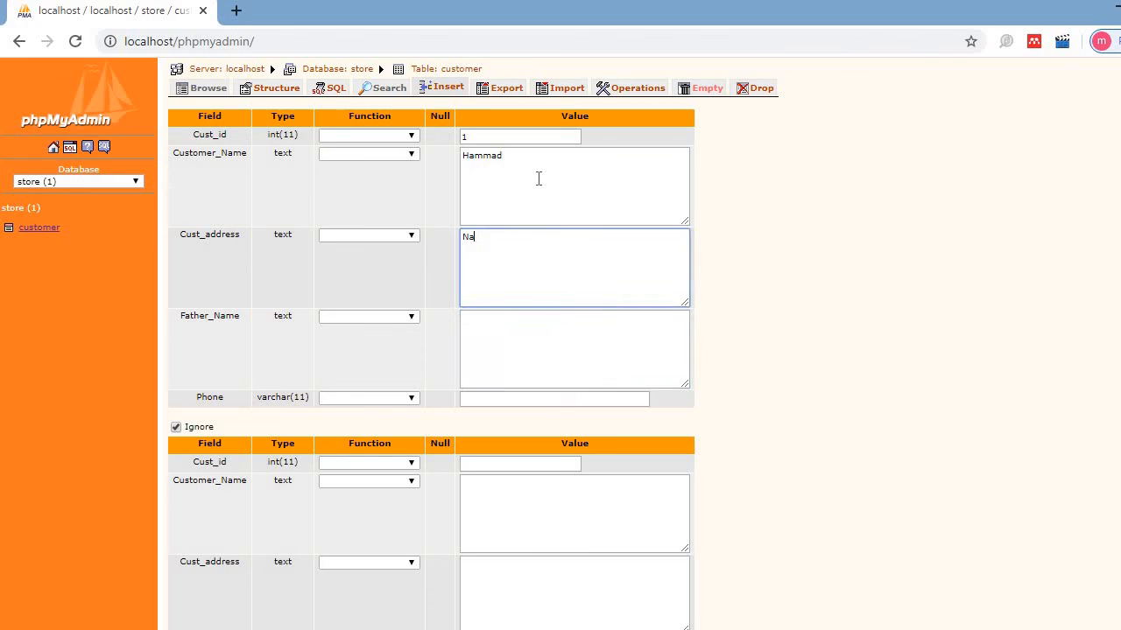
pyautogui.press('Tab')
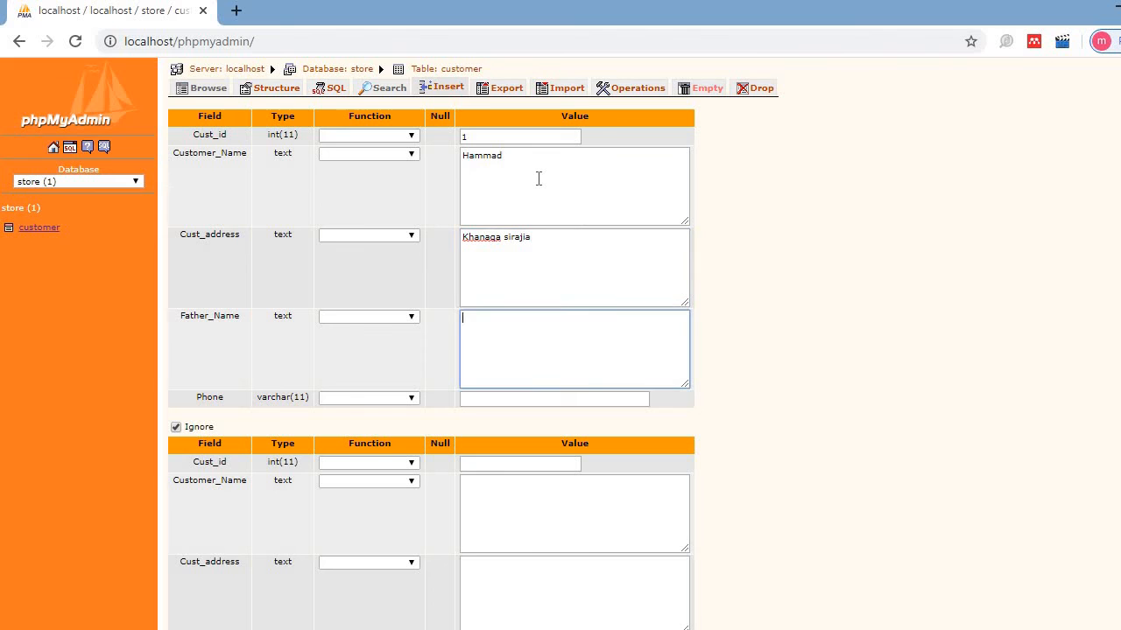
pyautogui.press('Tab')
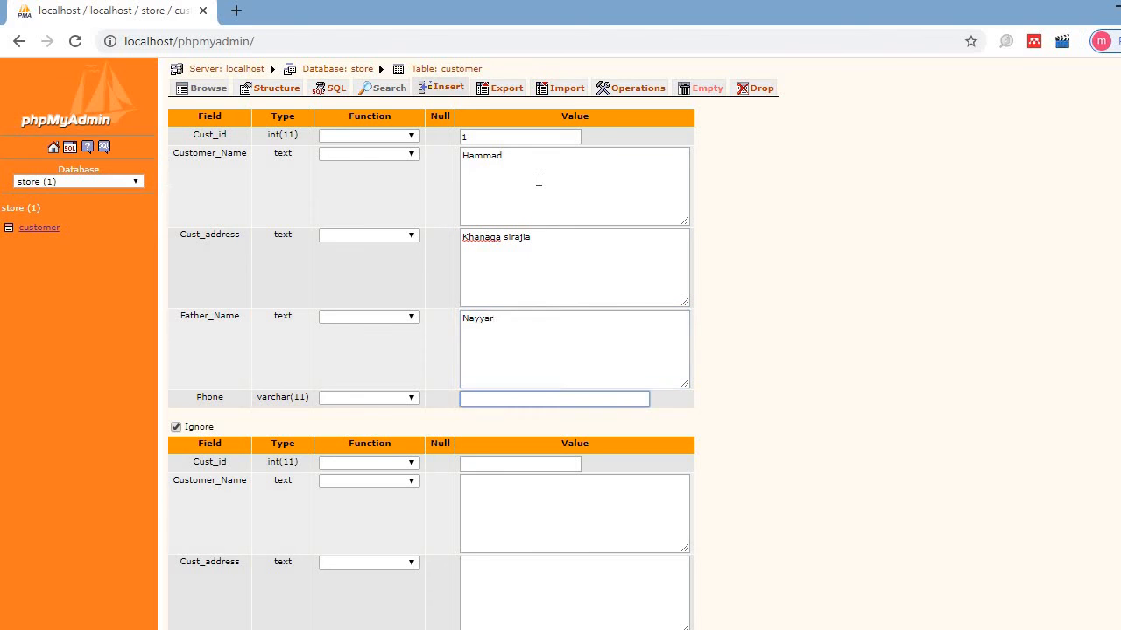
pyautogui.press('BackSpace')
pyautogui.scroll(-2, 560, 350)
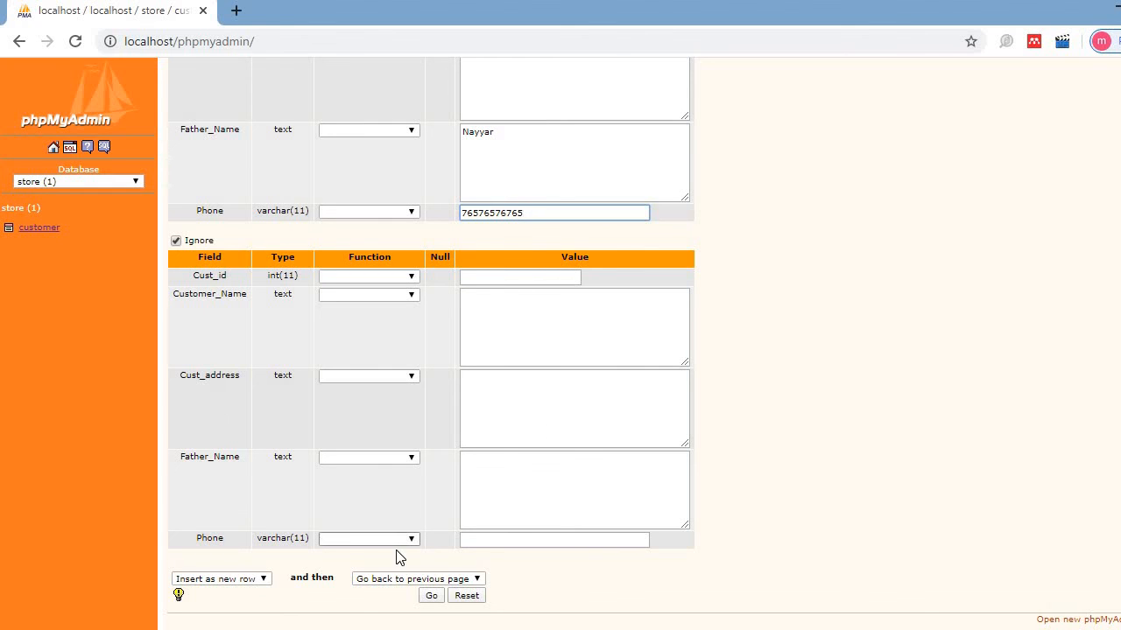
# - Insert the customer row, then edit it and replace Cust_address with the new address
pyautogui.click(431, 597)
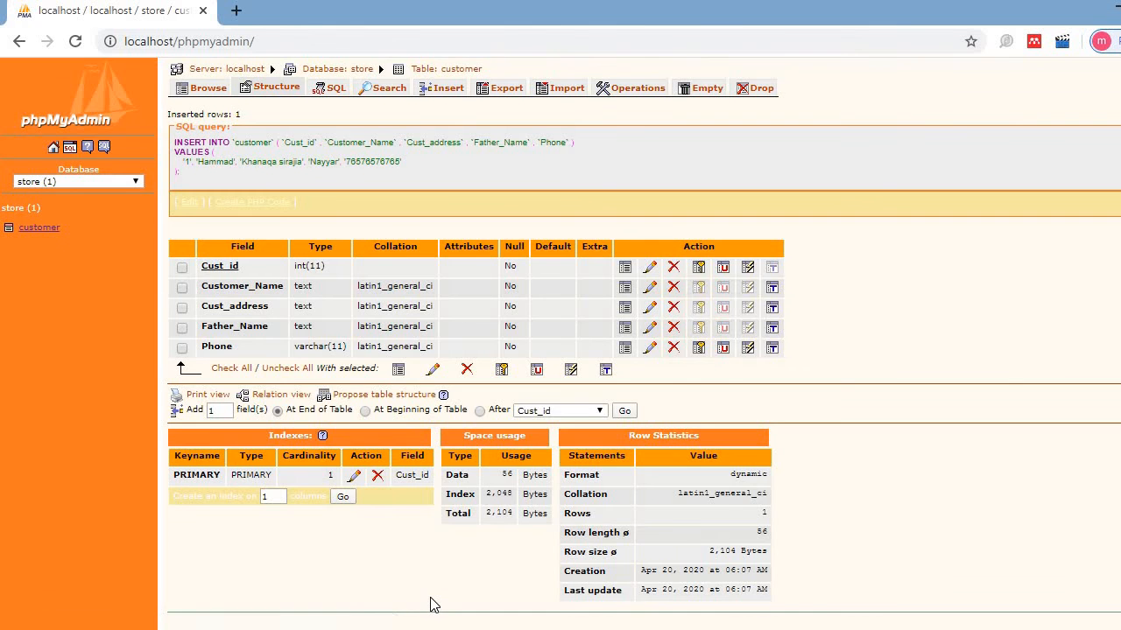
pyautogui.click(205, 91)
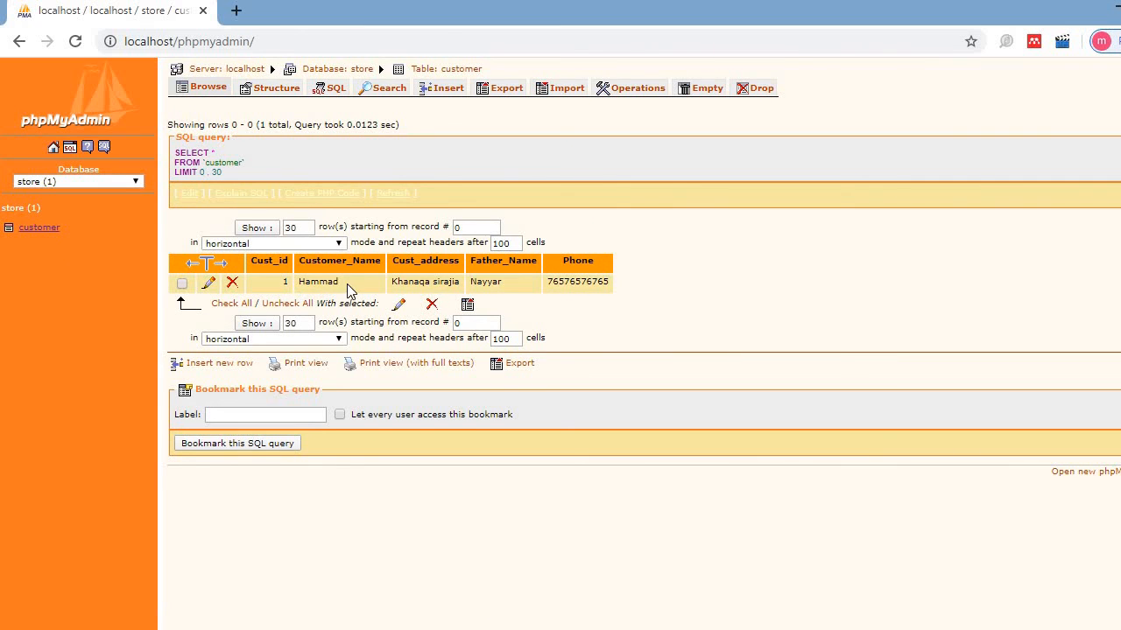
pyautogui.click(207, 289)
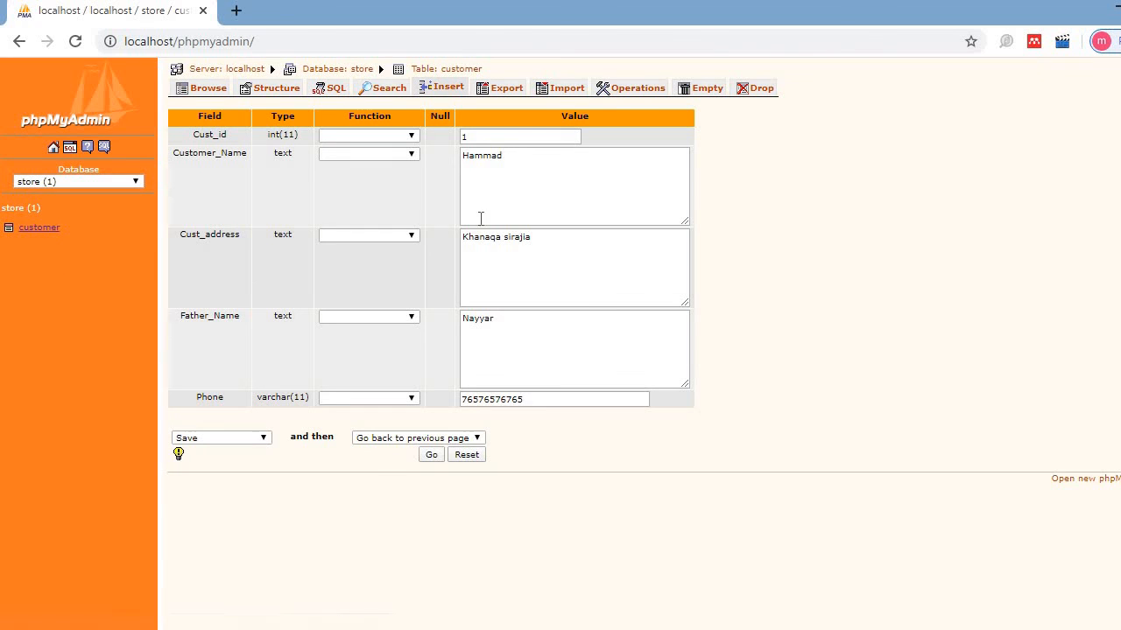
pyautogui.click(552, 244)
pyautogui.press('BackSpace')
pyautogui.press('BackSpace')
pyautogui.press('BackSpace')
pyautogui.press('BackSpace')
pyautogui.press('BackSpace')
pyautogui.press('BackSpace')
pyautogui.press('BackSpace')
pyautogui.press('BackSpace')
pyautogui.press('BackSpace')
pyautogui.press('BackSpace')
pyautogui.press('BackSpace')
pyautogui.press('BackSpace')
pyautogui.press('BackSpace')
pyautogui.press('BackSpace')
pyautogui.press('BackSpace')
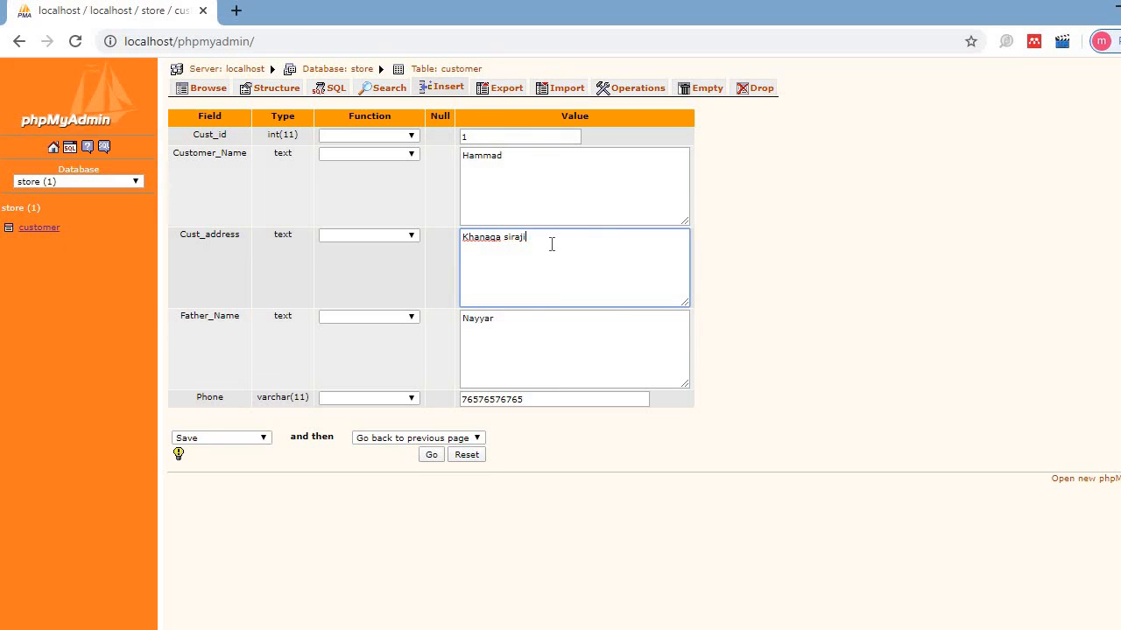
pyautogui.write('Sargodha')
# - Run the UPDATE so the customer row stores its new Cust_address
pyautogui.click(434, 457)
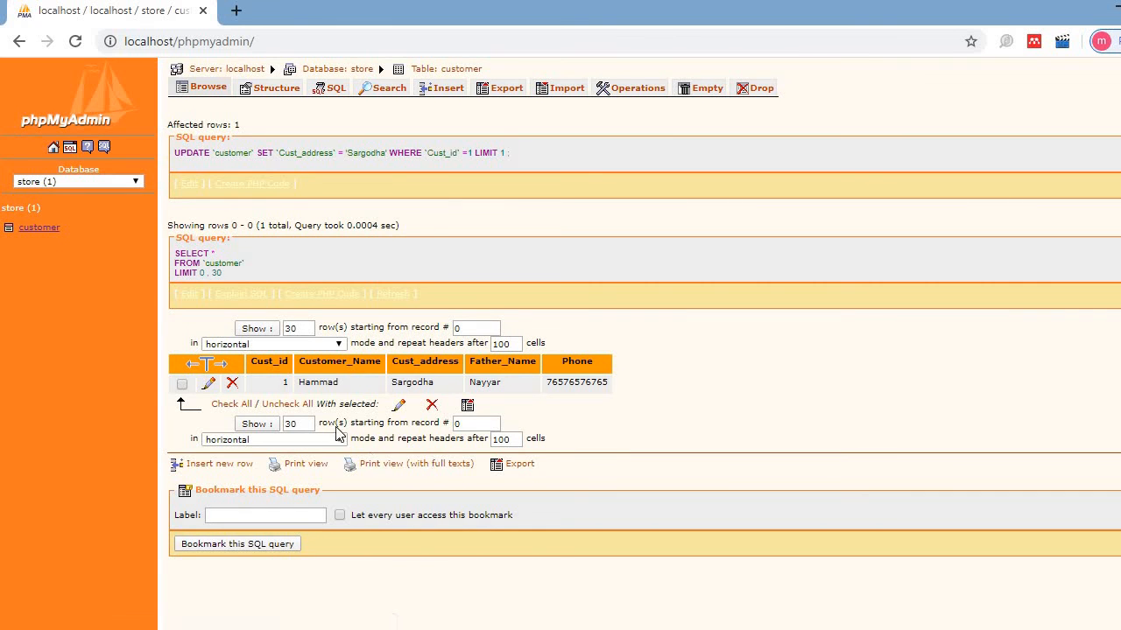